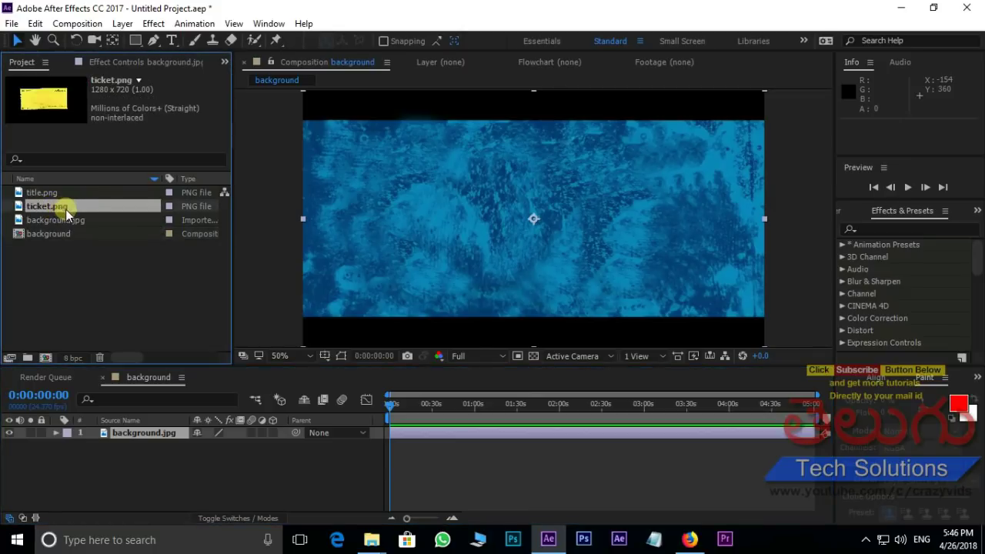
Place ticket.png and title.png over the background layer and add a black solid on top with its visibility off.
{"action": "left_click_drag", "start_coordinate": [62, 207], "coordinate": [134, 430]}
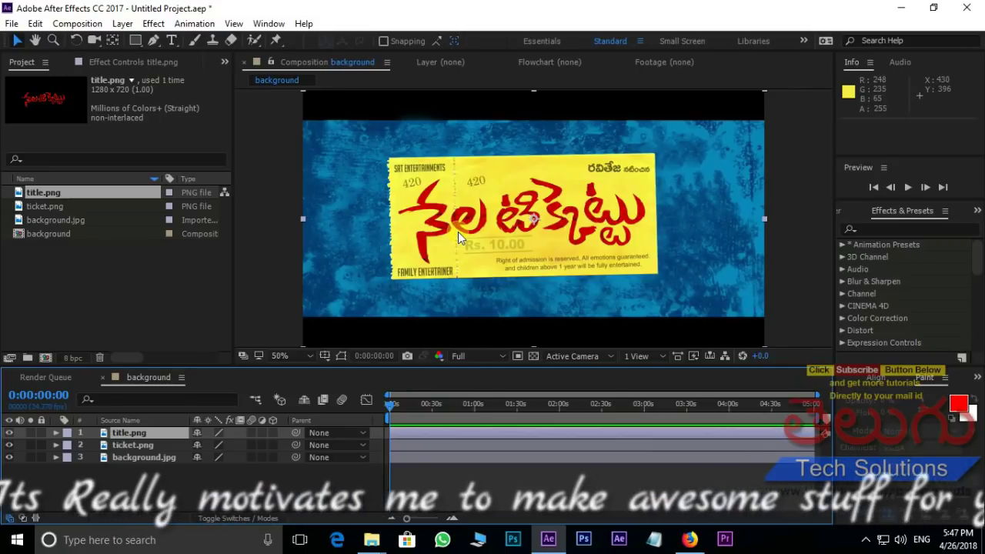
{"action": "right_click", "coordinate": [154, 486]}
{"action": "mouse_move", "coordinate": [198, 348]}
{"action": "left_click", "coordinate": [488, 384]}
{"action": "left_click", "coordinate": [867, 440]}
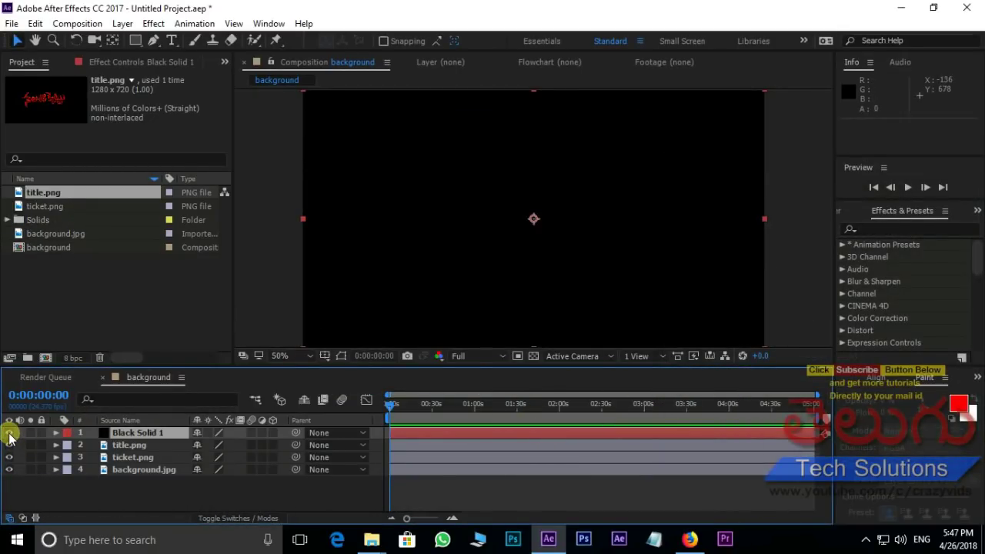
{"action": "left_click", "coordinate": [34, 427]}
On the black solid, trace an open Pen mask path along the first title letter's main stroke, from its lower tip to its far-left end.
{"action": "scroll", "coordinate": [420, 236], "scroll_direction": "up", "scroll_amount": 2}
{"action": "left_click_drag", "start_coordinate": [378, 242], "coordinate": [436, 227]}
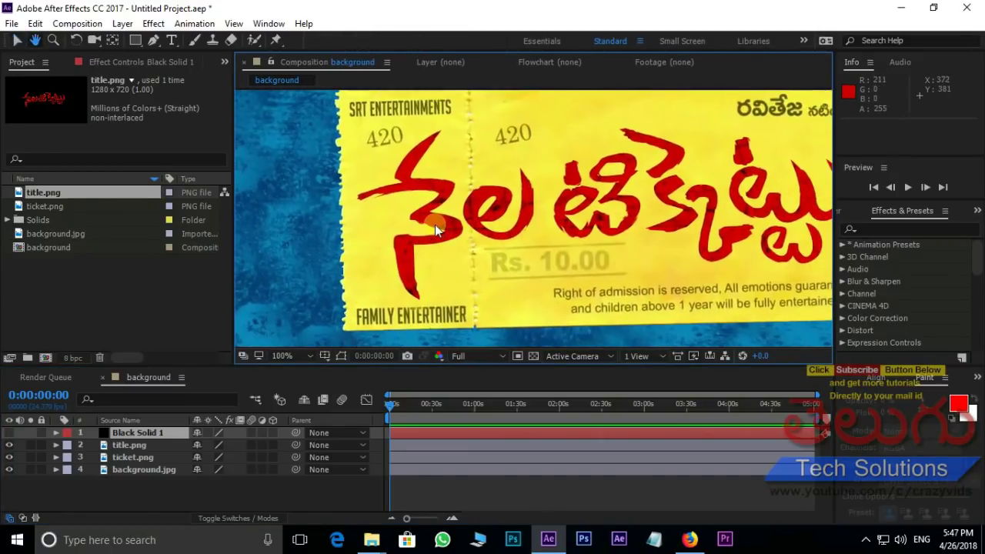
{"action": "key", "text": "g"}
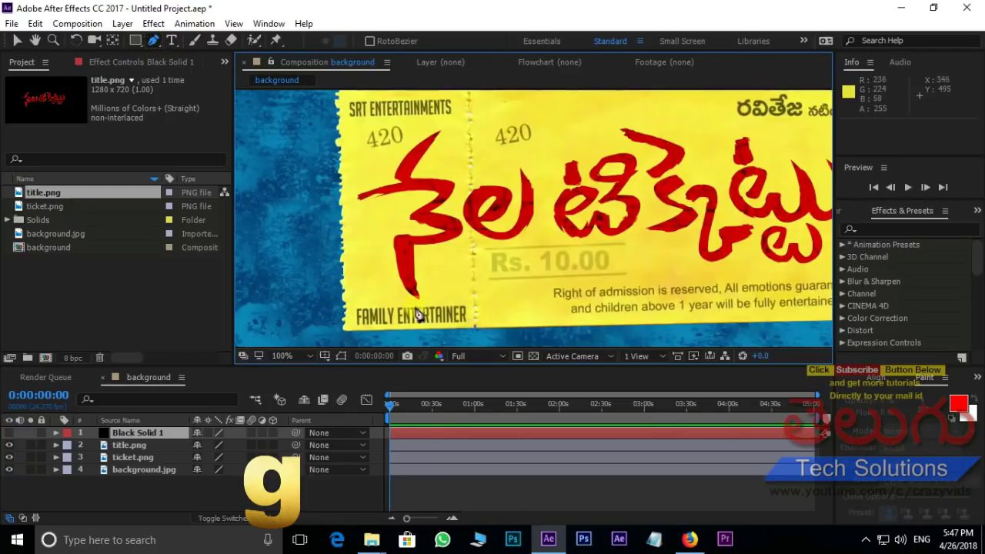
{"action": "scroll", "coordinate": [437, 223], "scroll_direction": "up", "scroll_amount": 1}
{"action": "left_click_drag", "start_coordinate": [393, 264], "coordinate": [466, 194]}
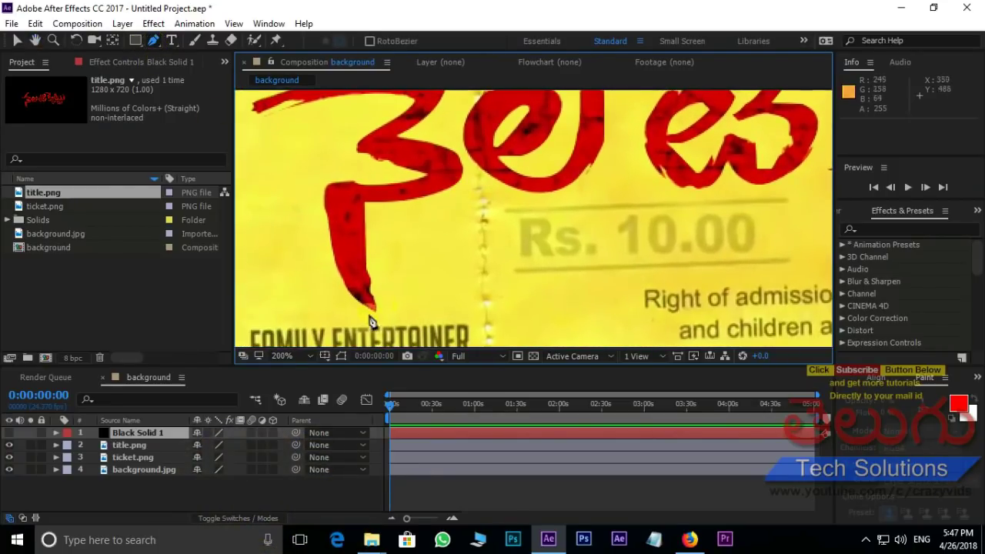
{"action": "left_click", "coordinate": [376, 311]}
{"action": "left_click_drag", "start_coordinate": [346, 201], "coordinate": [354, 187]}
{"action": "left_click", "coordinate": [363, 193]}
{"action": "left_click_drag", "start_coordinate": [440, 168], "coordinate": [438, 151]}
{"action": "left_click", "coordinate": [375, 142]}
{"action": "left_click_drag", "start_coordinate": [424, 116], "coordinate": [425, 197]}
{"action": "left_click_drag", "start_coordinate": [432, 171], "coordinate": [432, 160]}
{"action": "mouse_move", "coordinate": [265, 185]}
{"action": "left_mouse_down"}
{"action": "mouse_move", "coordinate": [301, 190]}
{"action": "mouse_move", "coordinate": [227, 220]}
{"action": "left_mouse_up"}
{"action": "key", "text": "ctrl"}
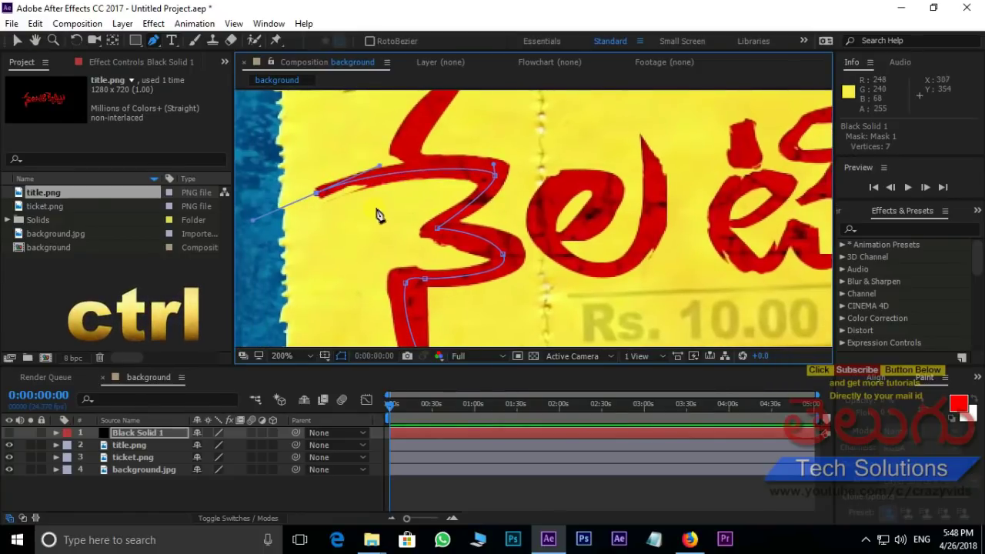
{"action": "left_click", "coordinate": [379, 212], "text": "ctrl"}
Trace the slanted upper stroke of the first letter with a separate open curved mask path.
{"action": "left_click_drag", "start_coordinate": [382, 228], "coordinate": [331, 318]}
{"action": "left_click", "coordinate": [351, 254]}
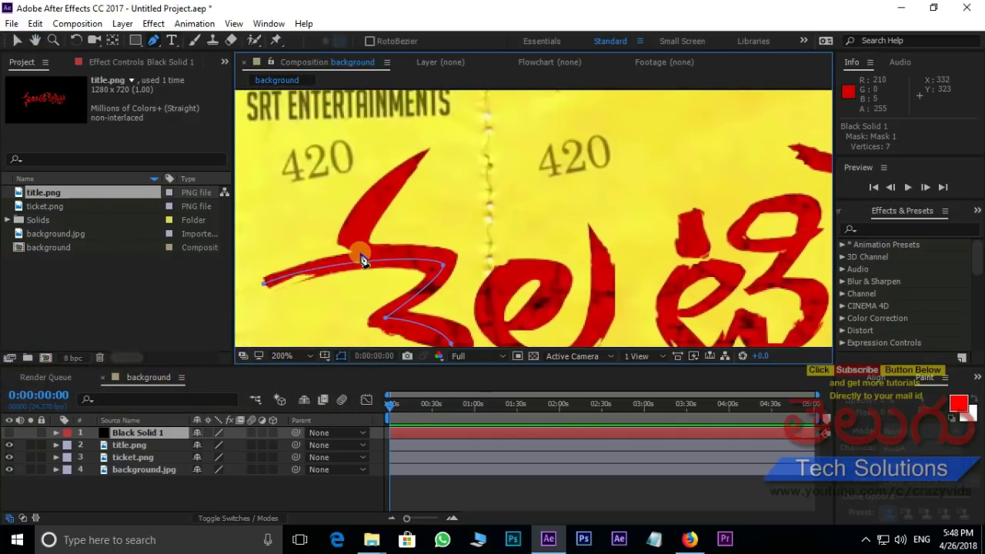
{"action": "left_click_drag", "start_coordinate": [428, 147], "coordinate": [481, 120]}
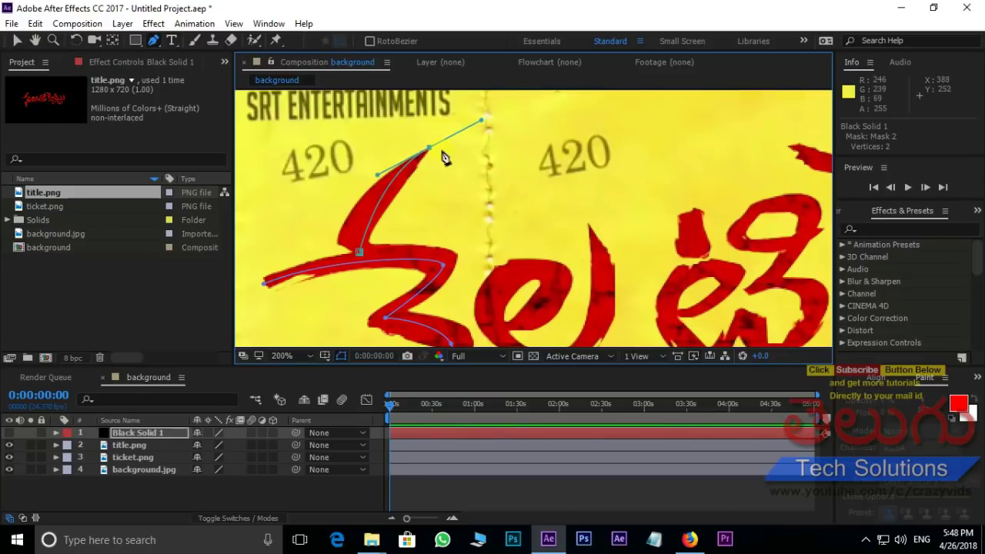
{"action": "key", "text": "ctrl"}
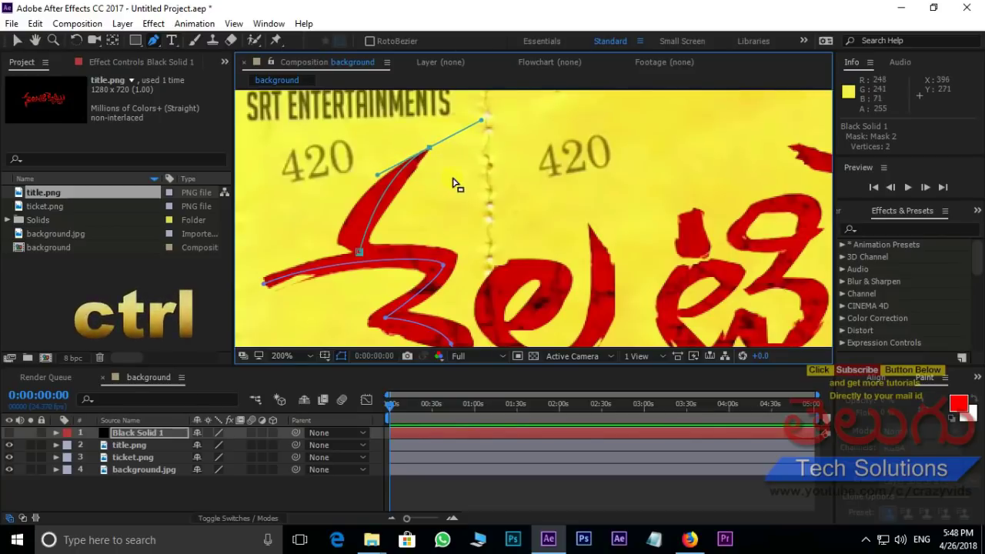
{"action": "left_click", "coordinate": [459, 178], "text": "ctrl"}
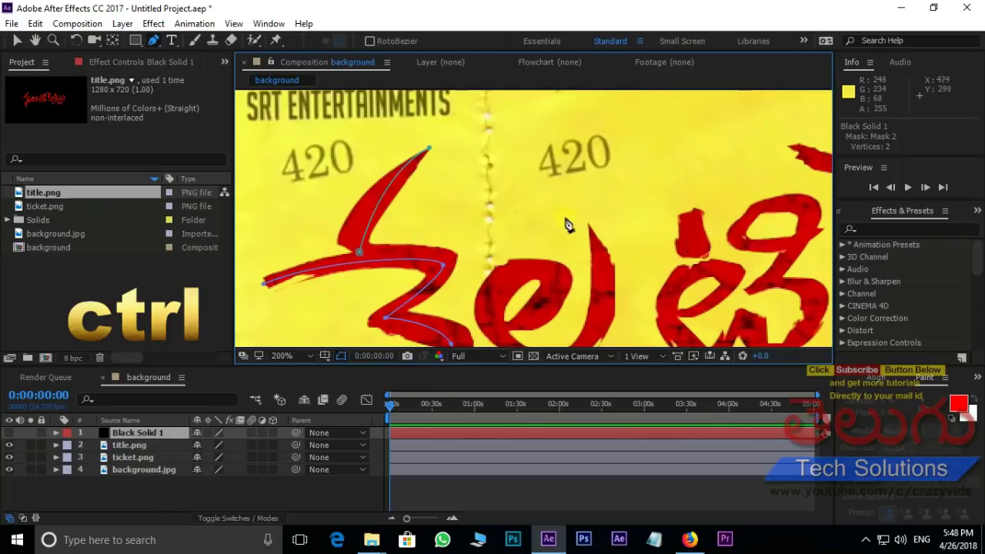
Trace the second letter with an open curved mask path, from its inner curl around to its tall right tip.
{"action": "left_click_drag", "start_coordinate": [570, 220], "coordinate": [529, 113]}
{"action": "left_click", "coordinate": [465, 219]}
{"action": "left_click_drag", "start_coordinate": [511, 164], "coordinate": [478, 142]}
{"action": "left_click_drag", "start_coordinate": [478, 142], "coordinate": [500, 156]}
{"action": "left_click_drag", "start_coordinate": [458, 181], "coordinate": [451, 194]}
{"action": "left_click_drag", "start_coordinate": [472, 239], "coordinate": [548, 231]}
{"action": "left_click_drag", "start_coordinate": [556, 132], "coordinate": [527, 89]}
{"action": "scroll", "coordinate": [527, 89], "scroll_direction": "up", "scroll_amount": 4}
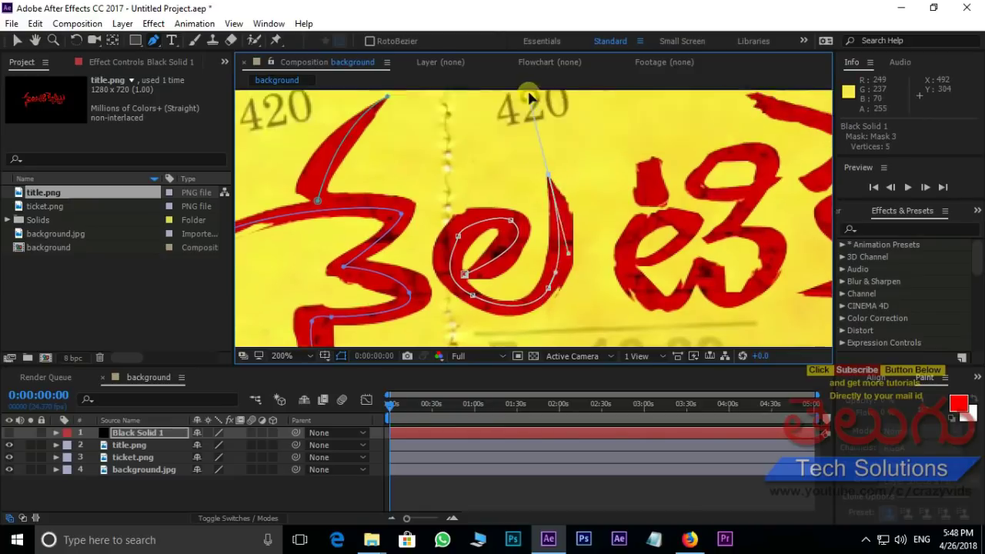
{"action": "left_click", "coordinate": [598, 208], "text": "ctrl"}
Trace the third letter's body and upper loop with one continuous open mask path.
{"action": "left_click_drag", "start_coordinate": [653, 208], "coordinate": [510, 140]}
{"action": "left_click", "coordinate": [491, 234]}
{"action": "mouse_move", "coordinate": [548, 193]}
{"action": "left_mouse_down"}
{"action": "mouse_move", "coordinate": [554, 159]}
{"action": "mouse_move", "coordinate": [549, 177]}
{"action": "left_mouse_up"}
{"action": "left_click_drag", "start_coordinate": [495, 216], "coordinate": [488, 230]}
{"action": "left_click", "coordinate": [491, 232]}
{"action": "left_click", "coordinate": [497, 256]}
{"action": "left_click", "coordinate": [515, 270]}
{"action": "left_click", "coordinate": [529, 272]}
{"action": "left_click", "coordinate": [600, 179]}
{"action": "left_click_drag", "start_coordinate": [625, 143], "coordinate": [578, 126]}
{"action": "left_click", "coordinate": [560, 138]}
{"action": "left_click", "coordinate": [553, 157]}
{"action": "left_click_drag", "start_coordinate": [637, 148], "coordinate": [683, 112]}
{"action": "left_click", "coordinate": [676, 179], "text": "ctrl"}
Draw a short two-point mask path along the small vertical tick above the third letter.
{"action": "left_click_drag", "start_coordinate": [676, 180], "coordinate": [554, 189]}
{"action": "left_click", "coordinate": [389, 185]}
{"action": "left_click", "coordinate": [383, 133]}
{"action": "left_click", "coordinate": [596, 179], "text": "ctrl"}
Trace the zigzag stroke in the middle of the fourth letter with an open mask path.
{"action": "left_click", "coordinate": [609, 168]}
{"action": "left_click", "coordinate": [558, 200]}
{"action": "left_click", "coordinate": [578, 222]}
{"action": "left_click", "coordinate": [614, 233]}
{"action": "left_click", "coordinate": [620, 246]}
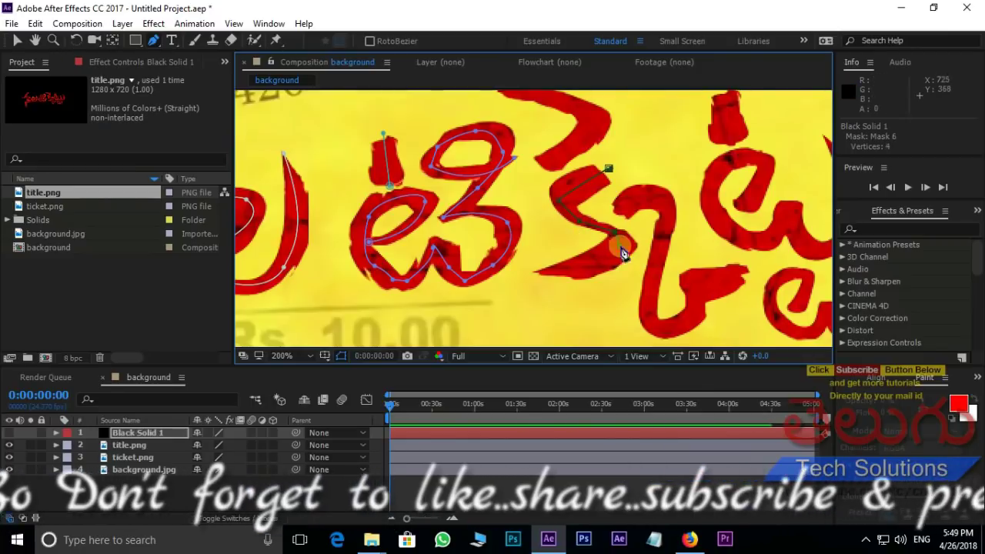
{"action": "left_click", "coordinate": [555, 281]}
Trace the angled stroke above the fourth letter with a separate open mask path.
{"action": "left_click_drag", "start_coordinate": [604, 251], "coordinate": [581, 312]}
{"action": "left_click", "coordinate": [515, 227]}
{"action": "left_click", "coordinate": [567, 191]}
{"action": "left_click", "coordinate": [568, 179]}
{"action": "left_click", "coordinate": [459, 142]}
Trace the fourth letter's hooked descending stroke with an open mask path ending at its right-hand tip.
{"action": "left_click_drag", "start_coordinate": [613, 174], "coordinate": [539, 119]}
{"action": "left_click", "coordinate": [521, 221]}
{"action": "left_click_drag", "start_coordinate": [547, 207], "coordinate": [556, 207]}
{"action": "left_click", "coordinate": [568, 211]}
{"action": "left_click", "coordinate": [563, 244]}
{"action": "left_click", "coordinate": [553, 318]}
{"action": "left_click", "coordinate": [600, 289]}
{"action": "left_click", "coordinate": [651, 279]}
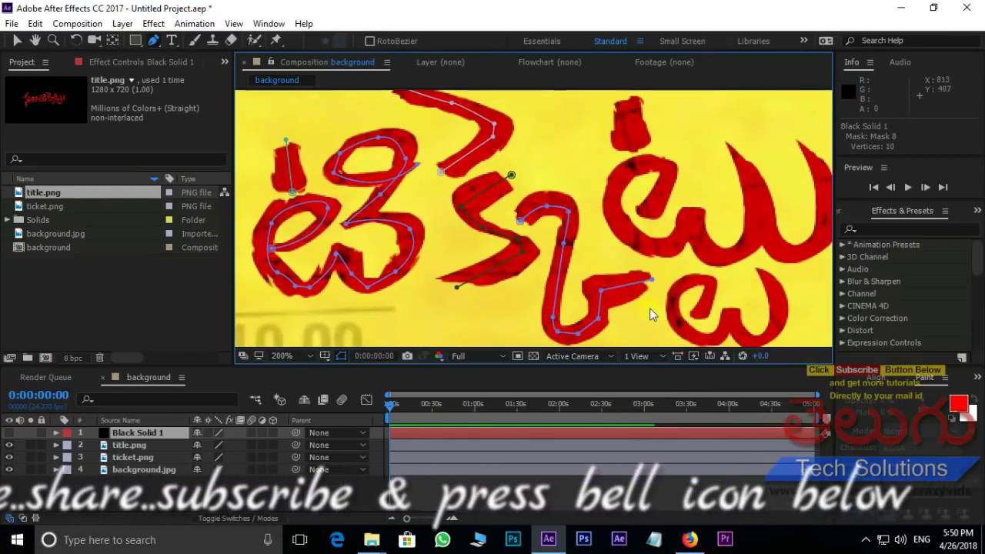
Trace the last letter's main body with an open mask path, from its inner curl to the middle upward stroke.
{"action": "left_click_drag", "start_coordinate": [654, 258], "coordinate": [568, 264]}
{"action": "left_click", "coordinate": [563, 222]}
{"action": "left_click", "coordinate": [580, 177]}
{"action": "left_click", "coordinate": [539, 178]}
{"action": "left_click", "coordinate": [523, 207]}
{"action": "left_click", "coordinate": [536, 241]}
{"action": "left_click", "coordinate": [597, 237]}
{"action": "left_click", "coordinate": [606, 205]}
{"action": "left_click", "coordinate": [613, 247]}
{"action": "left_click", "coordinate": [638, 264]}
{"action": "left_click", "coordinate": [660, 253]}
{"action": "left_click", "coordinate": [673, 228]}
{"action": "left_click_drag", "start_coordinate": [640, 142], "coordinate": [620, 125]}
{"action": "left_click", "coordinate": [655, 129], "text": "ctrl"}
Add separate mask paths along the last letter's outer right stroke and the vertical tick above it.
{"action": "left_click", "coordinate": [679, 241]}
{"action": "left_click", "coordinate": [698, 258]}
{"action": "left_click", "coordinate": [734, 247]}
{"action": "left_click", "coordinate": [701, 124]}
{"action": "mouse_move", "coordinate": [732, 176]}
{"action": "left_mouse_down"}
{"action": "mouse_move", "coordinate": [715, 148]}
{"action": "mouse_move", "coordinate": [658, 131]}
{"action": "mouse_move", "coordinate": [637, 85]}
{"action": "left_mouse_up"}
{"action": "left_click", "coordinate": [706, 138], "text": "ctrl"}
{"action": "left_click", "coordinate": [545, 158]}
{"action": "left_click", "coordinate": [544, 103]}
Trace the small letter beneath the last title letter with an open mask path.
{"action": "left_click", "coordinate": [555, 237]}
{"action": "left_click_drag", "start_coordinate": [567, 204], "coordinate": [537, 217]}
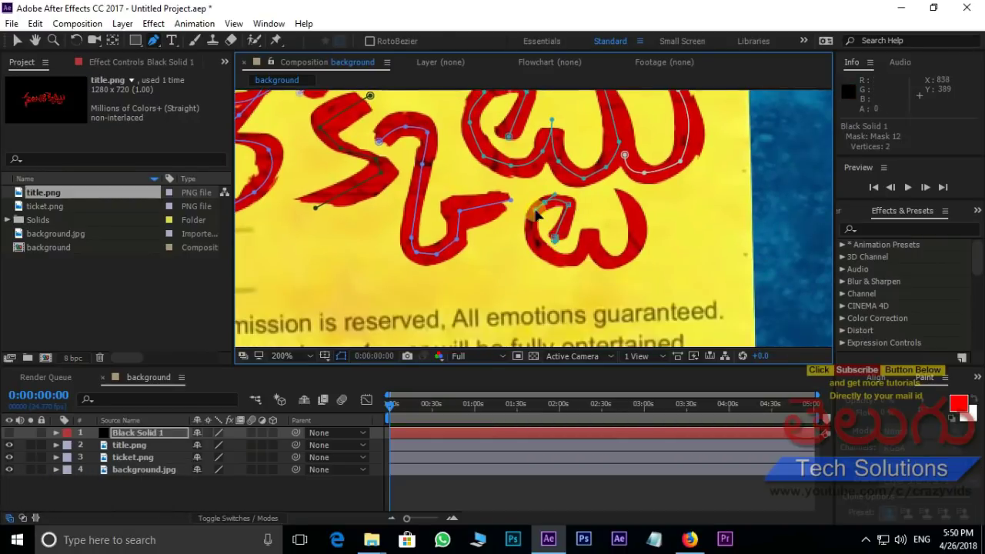
{"action": "left_click", "coordinate": [594, 257]}
{"action": "left_click", "coordinate": [631, 262]}
{"action": "left_click", "coordinate": [612, 187]}
{"action": "left_click_drag", "start_coordinate": [611, 187], "coordinate": [620, 189]}
Make the black solid visible again and move it directly below the title.png layer.
{"action": "scroll", "coordinate": [732, 241], "scroll_direction": "down", "scroll_amount": 1}
{"action": "left_click", "coordinate": [9, 433]}
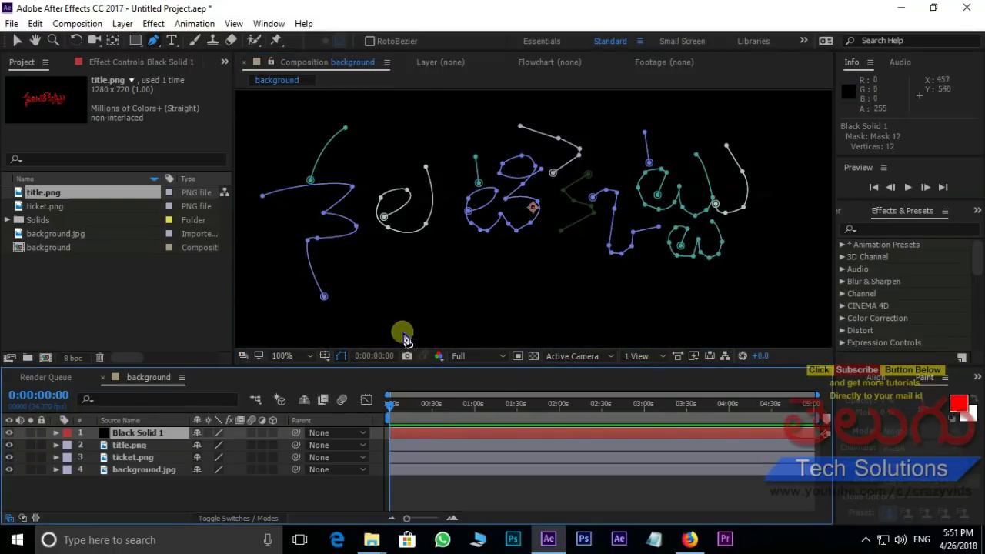
{"action": "left_click_drag", "start_coordinate": [158, 431], "coordinate": [166, 450]}
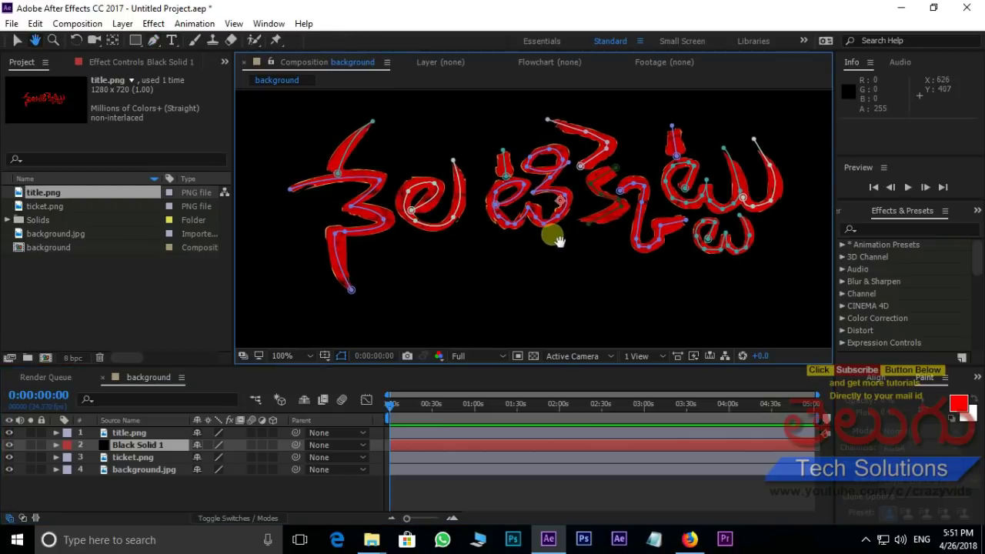
Lower the title.png layer's opacity to 42%.
{"action": "left_click", "coordinate": [153, 431]}
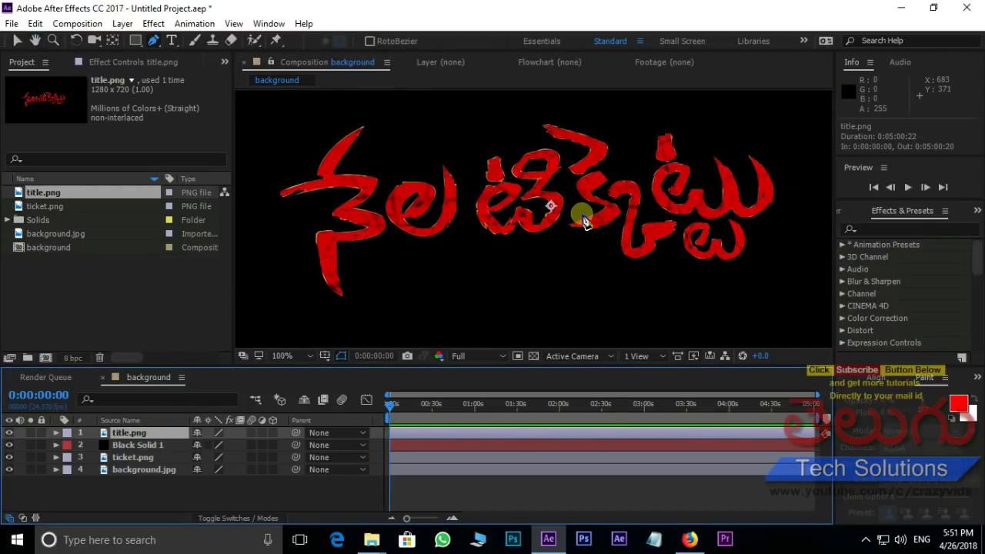
{"action": "key", "text": "t"}
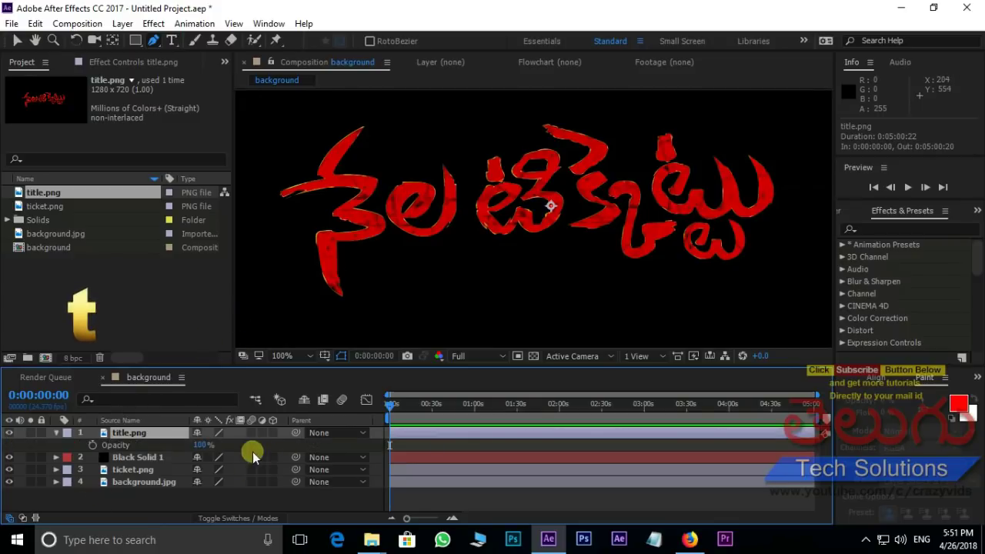
{"action": "left_click_drag", "start_coordinate": [205, 446], "coordinate": [166, 451]}
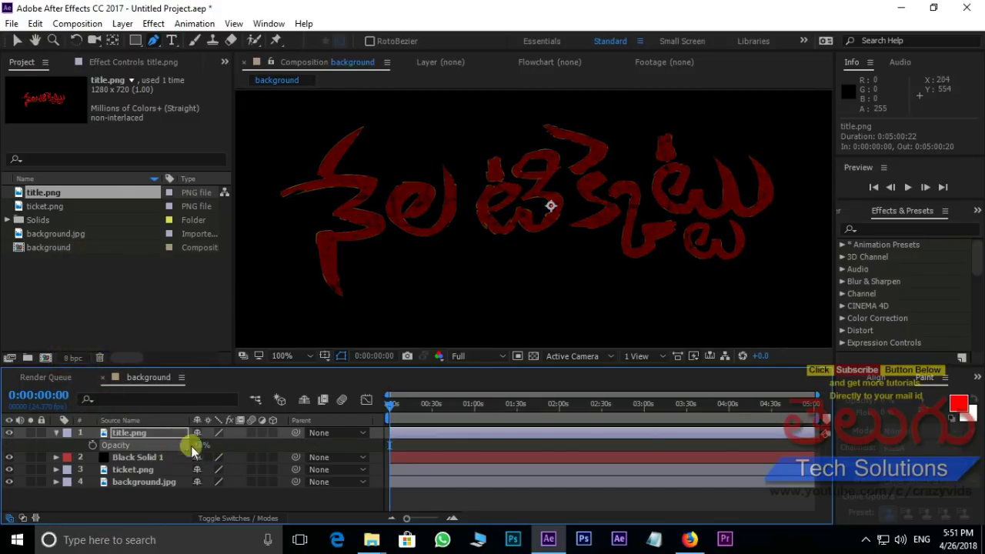
Find the Generate Stroke effect by searching for "stroke" and apply it to the black solid.
{"action": "left_click", "coordinate": [143, 459]}
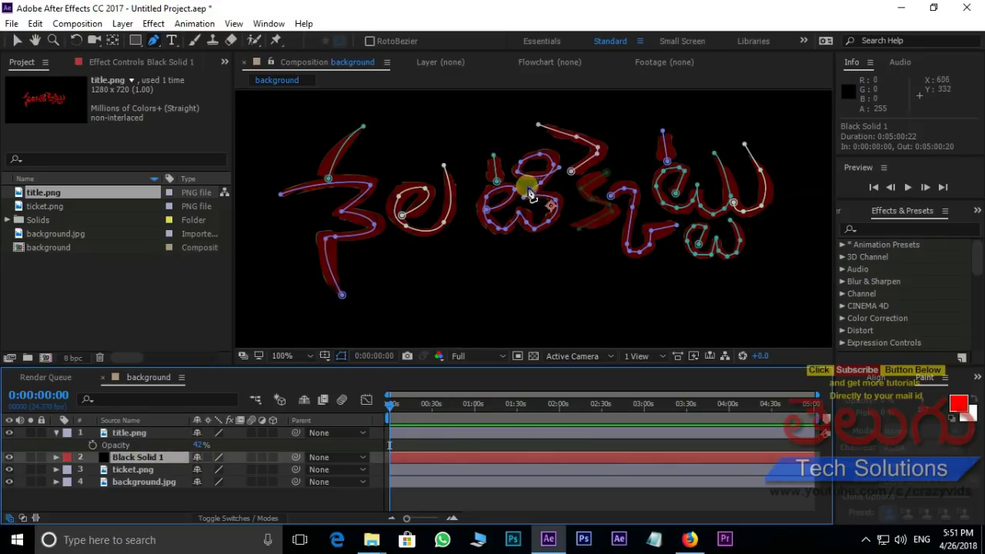
{"action": "left_click", "coordinate": [896, 214]}
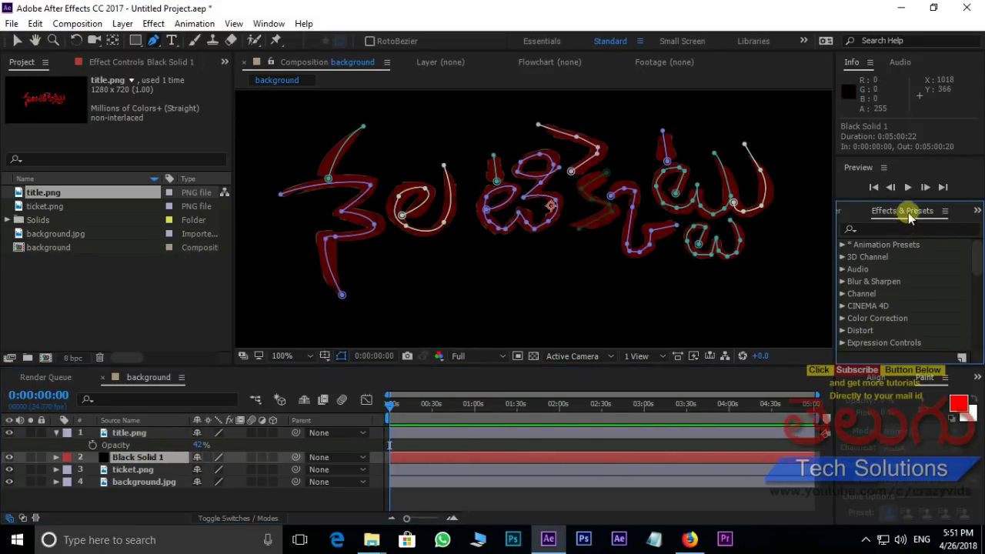
{"action": "left_click", "coordinate": [902, 230]}
{"action": "type", "text": "stro"}
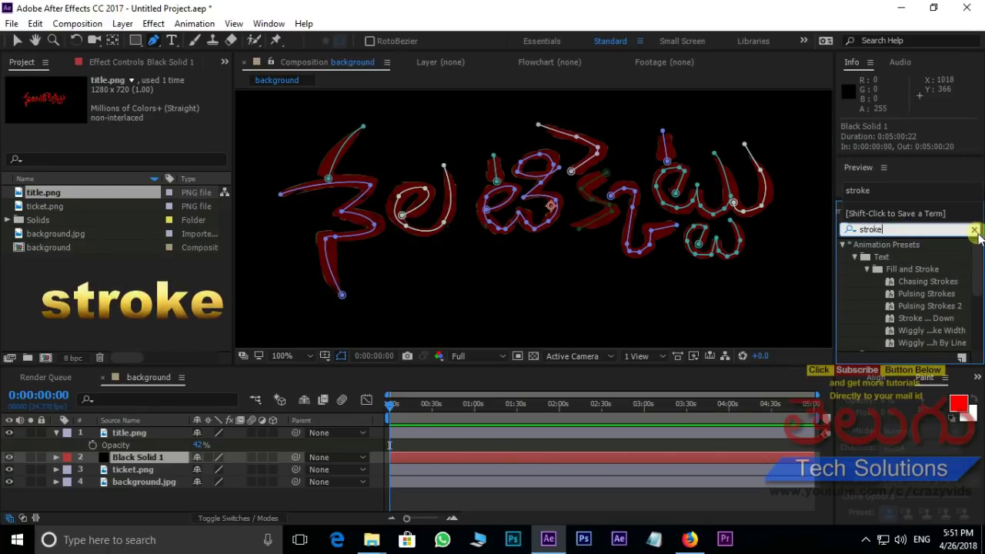
{"action": "type", "text": "ke"}
{"action": "scroll", "coordinate": [953, 286], "scroll_direction": "down", "scroll_amount": 4}
{"action": "left_click", "coordinate": [905, 302]}
{"action": "mouse_move", "coordinate": [887, 307]}
{"action": "left_mouse_down"}
{"action": "mouse_move", "coordinate": [644, 363]}
{"action": "mouse_move", "coordinate": [146, 453]}
{"action": "mouse_move", "coordinate": [154, 459]}
{"action": "left_mouse_up"}
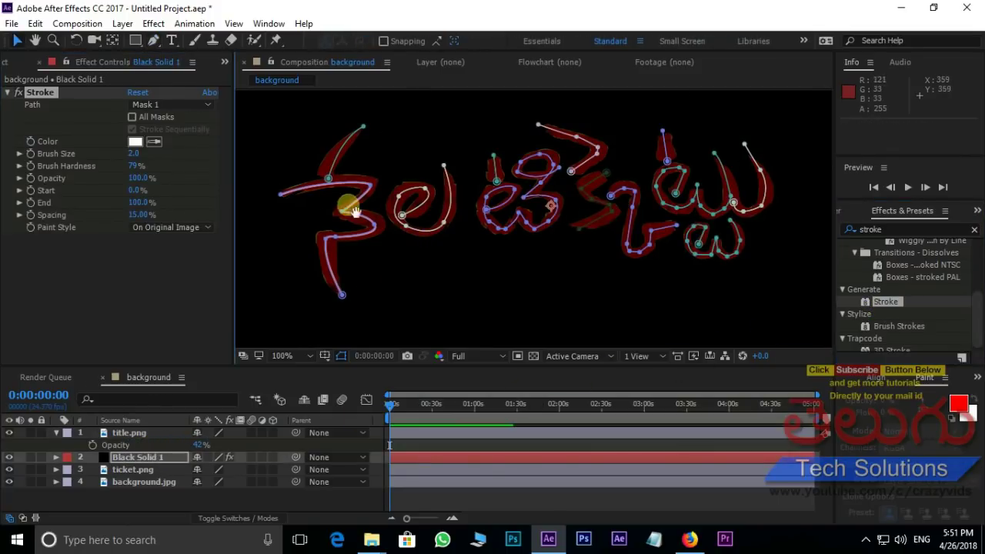
Set the Stroke brush size to 19.5 and apply the stroke to all masks.
{"action": "left_click_drag", "start_coordinate": [347, 205], "coordinate": [356, 204]}
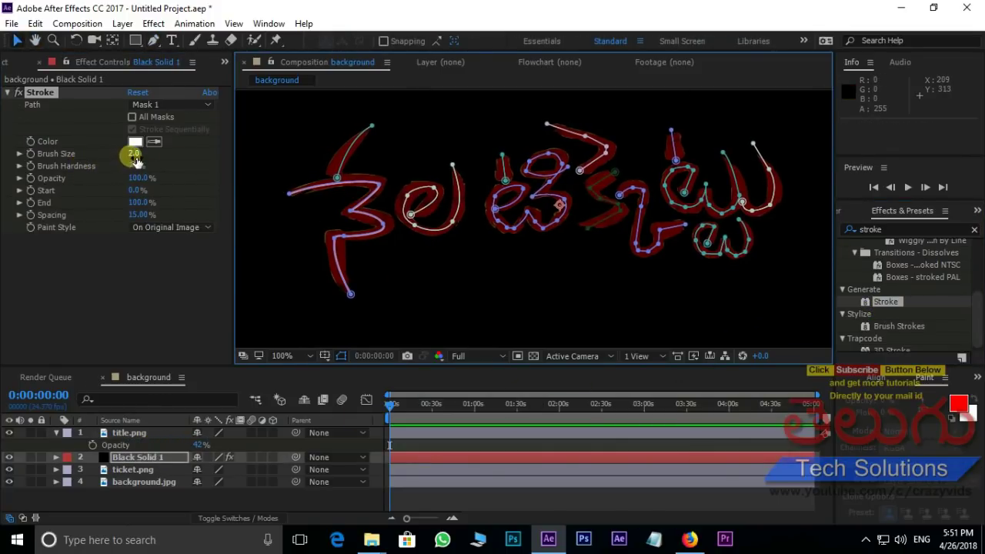
{"action": "left_click_drag", "start_coordinate": [134, 156], "coordinate": [252, 150]}
{"action": "mouse_move", "coordinate": [344, 182]}
{"action": "left_mouse_down"}
{"action": "mouse_move", "coordinate": [362, 187]}
{"action": "mouse_move", "coordinate": [349, 186]}
{"action": "left_mouse_up"}
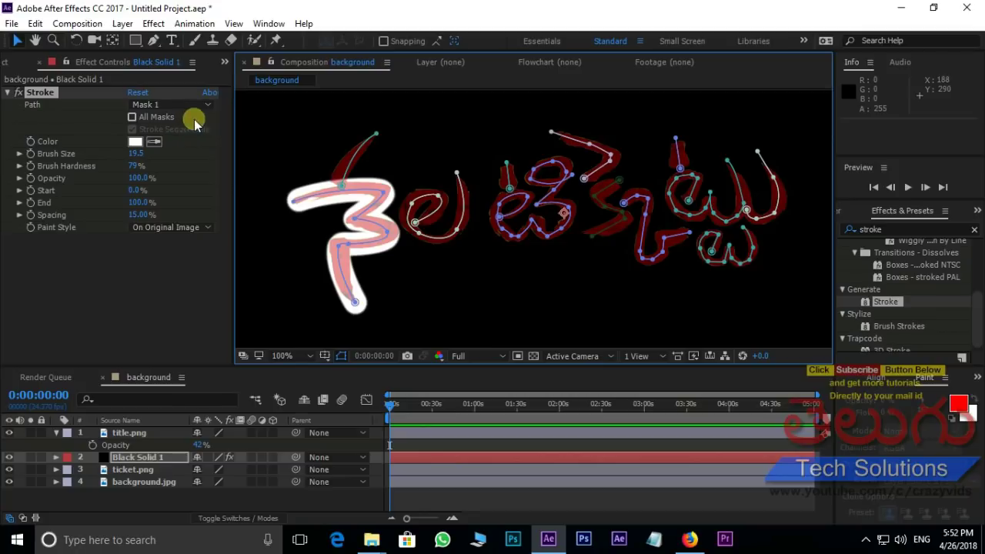
{"action": "left_click", "coordinate": [132, 117]}
{"action": "left_click_drag", "start_coordinate": [404, 233], "coordinate": [414, 238]}
{"action": "left_click_drag", "start_coordinate": [576, 236], "coordinate": [581, 231]}
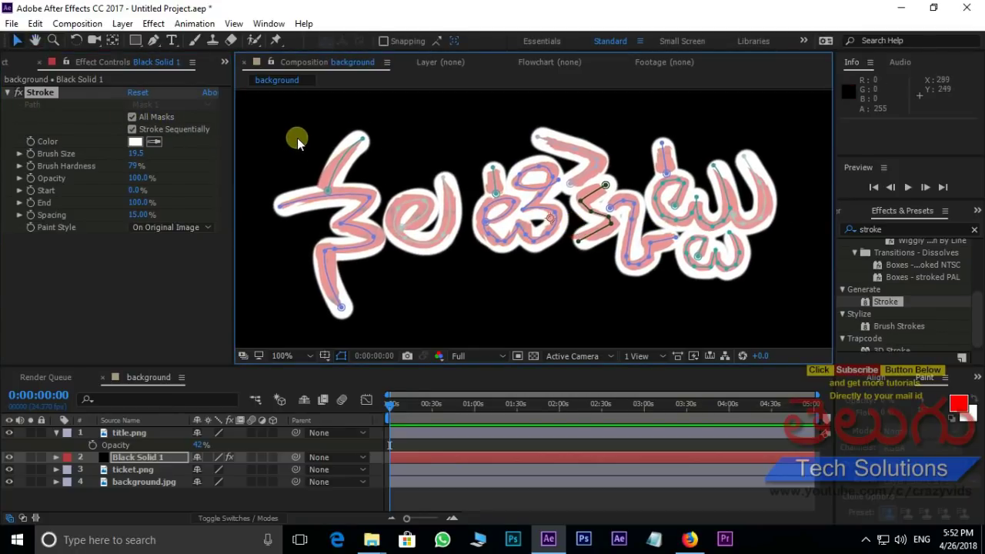
Check the stroke's coverage of the letters and shift the fourth letter's zigzag path end point outward toward the letter's lower-left tip.
{"action": "left_click_drag", "start_coordinate": [345, 224], "coordinate": [369, 215]}
{"action": "scroll", "coordinate": [349, 206], "scroll_direction": "up", "scroll_amount": 1}
{"action": "left_click_drag", "start_coordinate": [696, 223], "coordinate": [447, 189]}
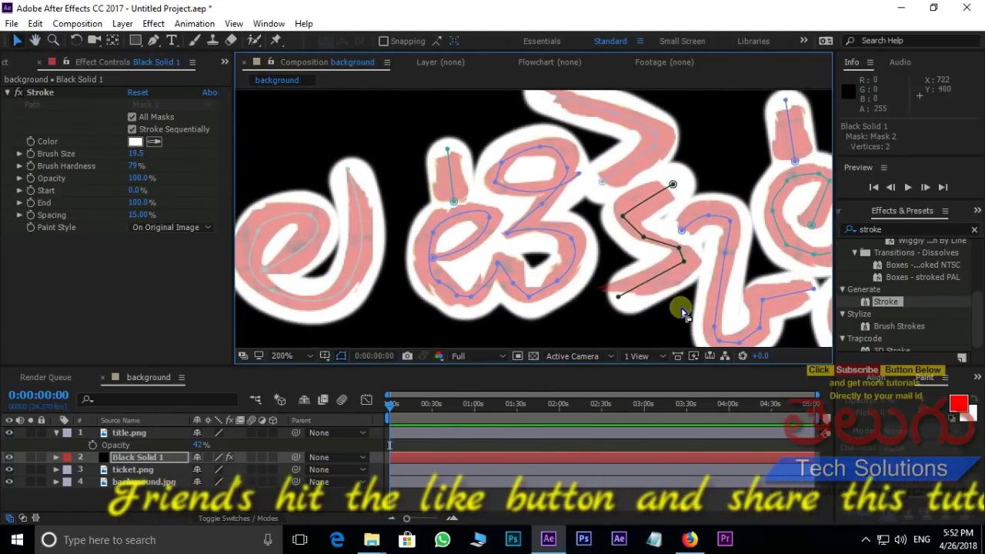
{"action": "left_click_drag", "start_coordinate": [619, 297], "coordinate": [602, 299]}
{"action": "left_click_drag", "start_coordinate": [758, 209], "coordinate": [485, 199]}
{"action": "scroll", "coordinate": [683, 189], "scroll_direction": "down", "scroll_amount": 1}
{"action": "left_click_drag", "start_coordinate": [250, 185], "coordinate": [392, 183]}
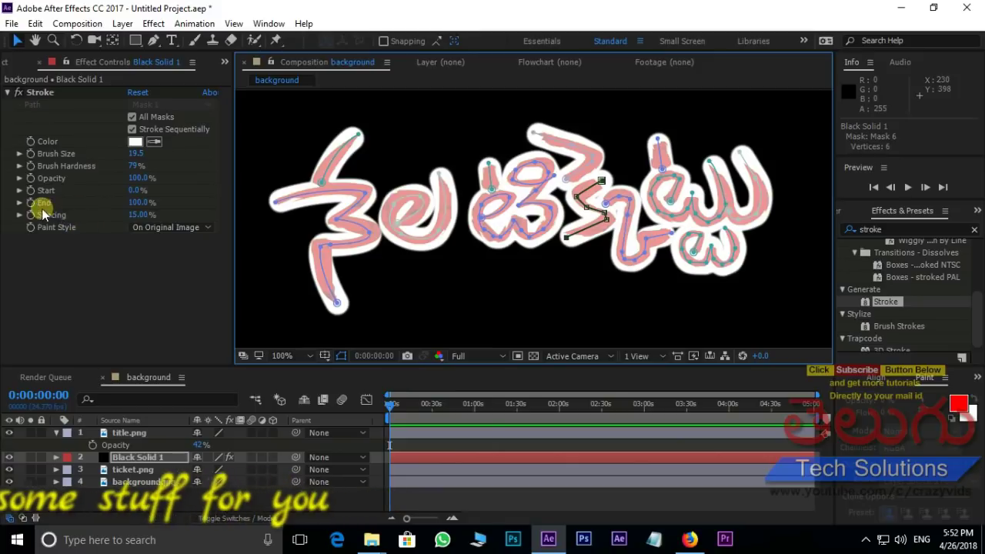
Set the Stroke effect's End to 0% while leaving Start at 0%.
{"action": "left_click_drag", "start_coordinate": [146, 204], "coordinate": [15, 203]}
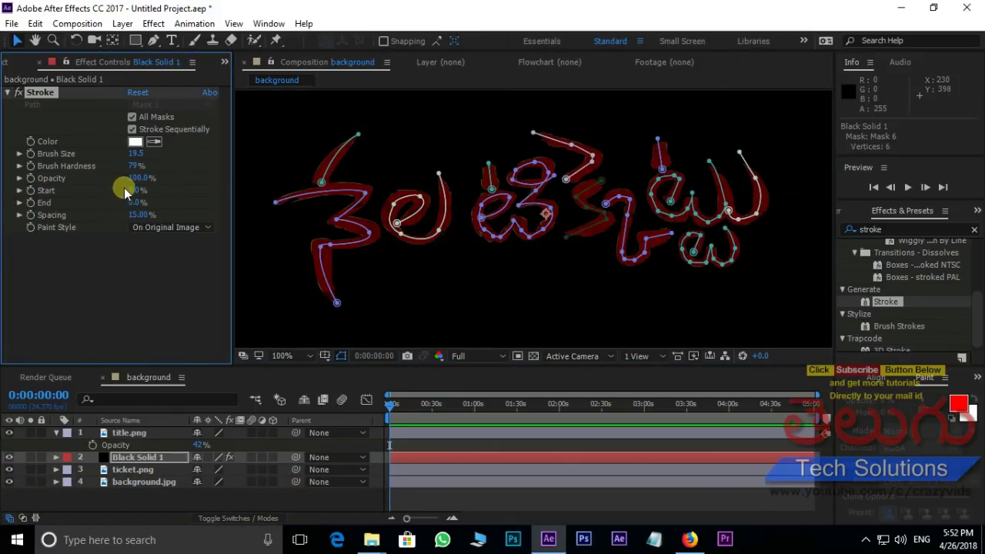
{"action": "mouse_move", "coordinate": [136, 192]}
{"action": "left_mouse_down"}
{"action": "mouse_move", "coordinate": [225, 182]}
{"action": "mouse_move", "coordinate": [133, 190]}
{"action": "left_mouse_up"}
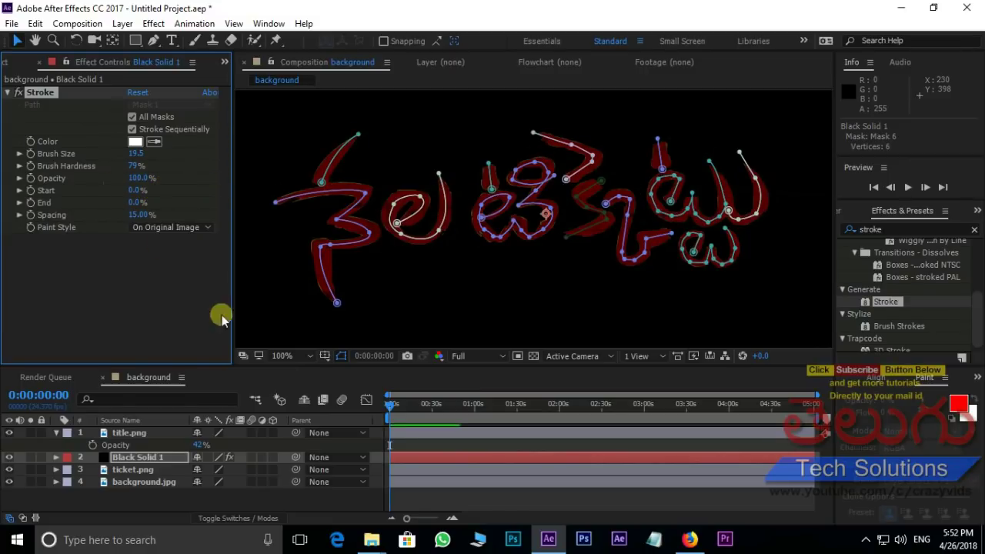
{"action": "left_click", "coordinate": [403, 457]}
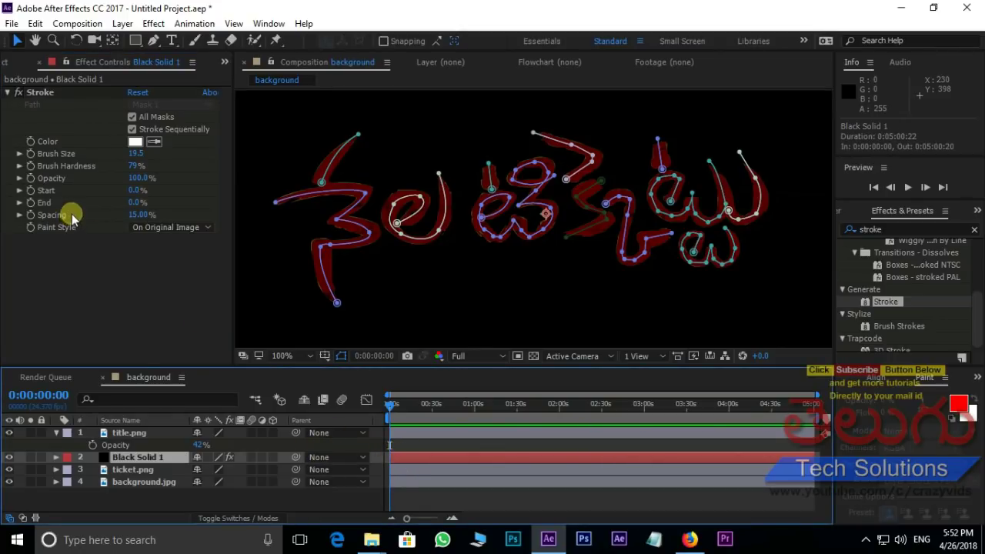
Keyframe the Stroke's Start from 0% at 0:00:00:00 to 100% at 0:00:02:05 and preview the animation.
{"action": "left_click", "coordinate": [30, 191]}
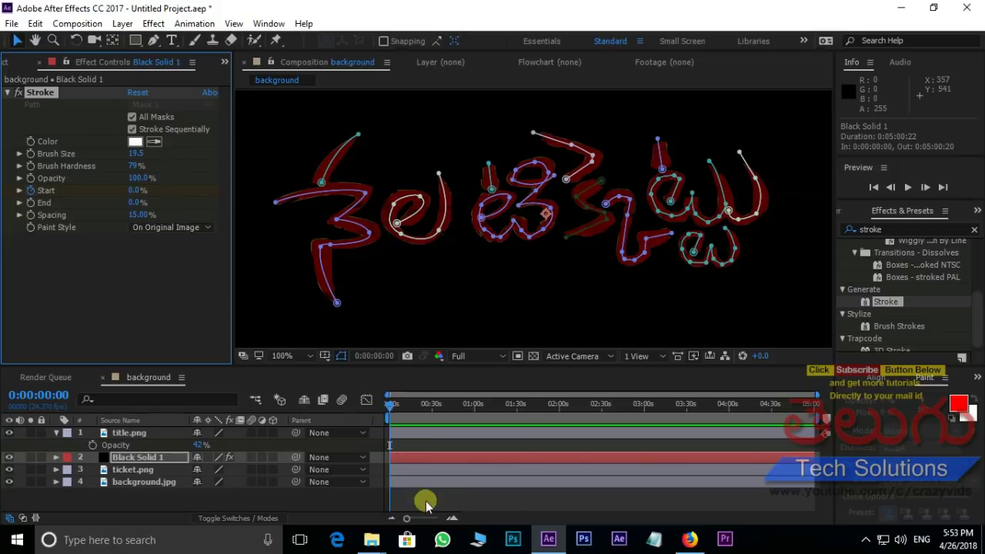
{"action": "left_click_drag", "start_coordinate": [405, 519], "coordinate": [443, 517]}
{"action": "left_click_drag", "start_coordinate": [406, 414], "coordinate": [750, 403]}
{"action": "left_click_drag", "start_coordinate": [437, 519], "coordinate": [429, 521]}
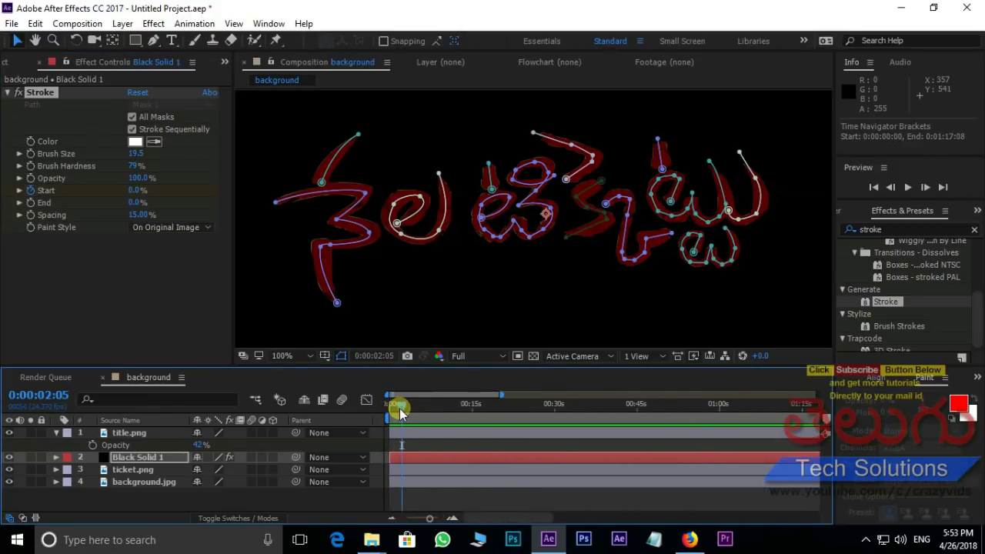
{"action": "left_click_drag", "start_coordinate": [141, 195], "coordinate": [231, 171]}
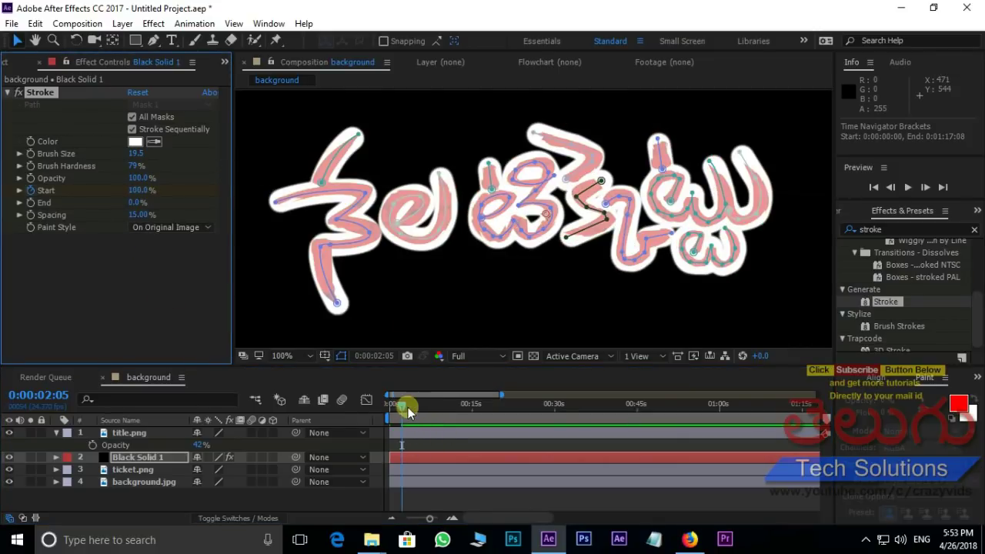
{"action": "left_click_drag", "start_coordinate": [402, 407], "coordinate": [345, 402]}
{"action": "key", "text": "space"}
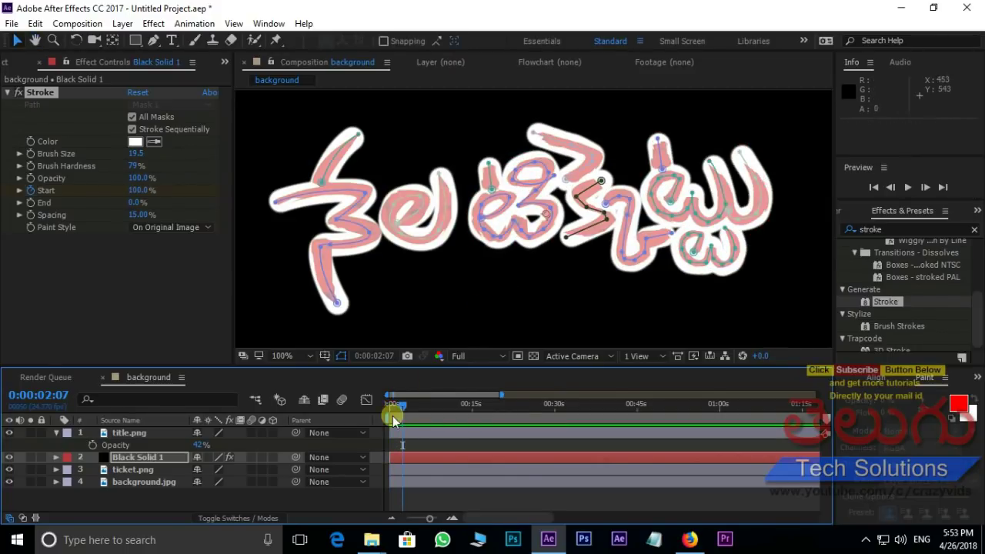
Replay the sequential write-on animation from the start.
{"action": "key", "text": "space"}
{"action": "key", "text": "space"}
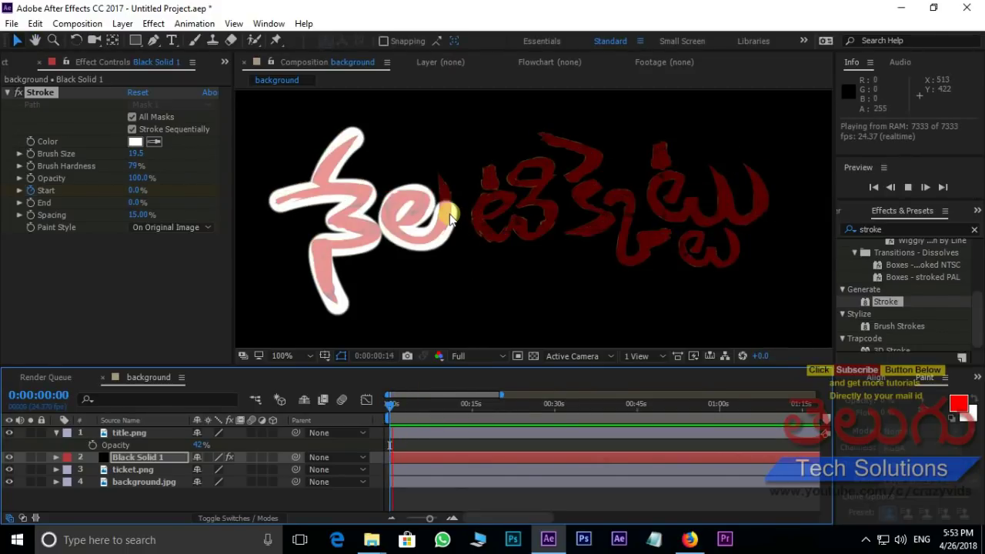
{"action": "key", "text": "space"}
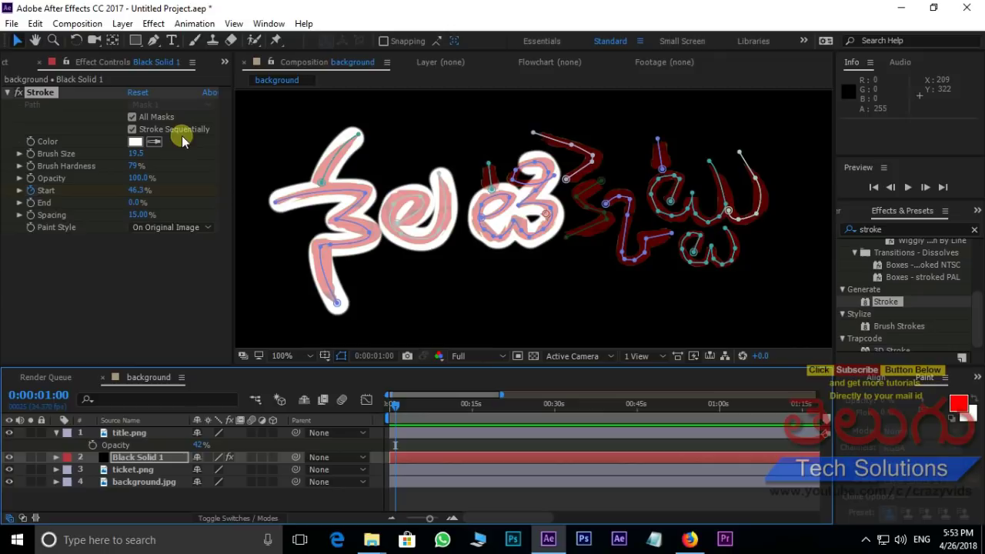
Turn off Stroke Sequentially in the Stroke effect and preview all the masks drawing at once.
{"action": "left_click", "coordinate": [132, 130]}
{"action": "left_click_drag", "start_coordinate": [408, 405], "coordinate": [381, 403]}
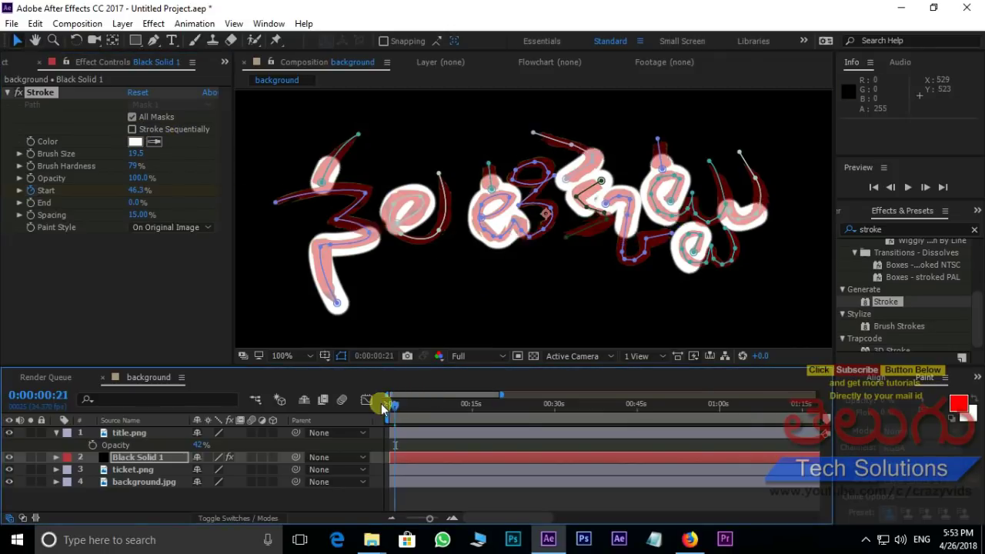
{"action": "key", "text": "space"}
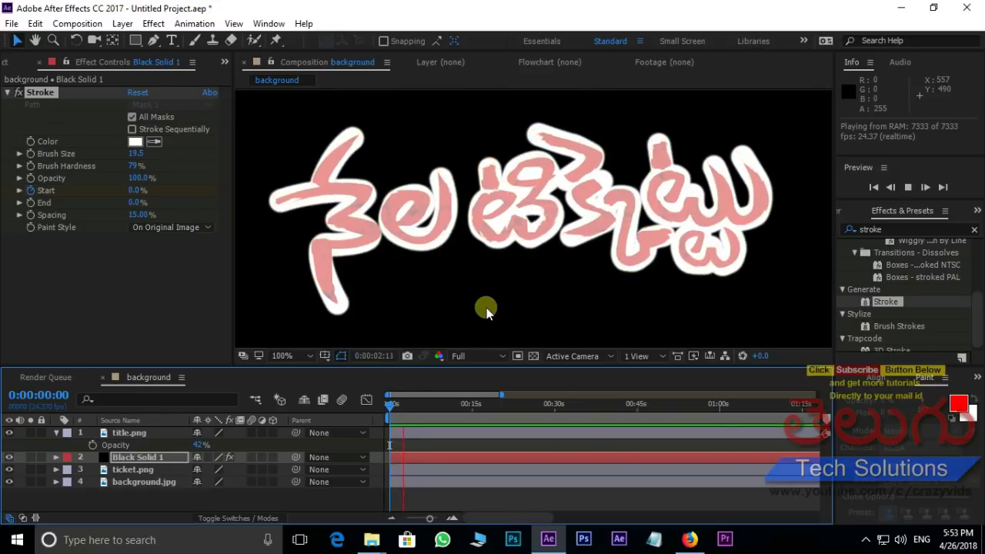
{"action": "key", "text": "space"}
{"action": "key", "text": "space"}
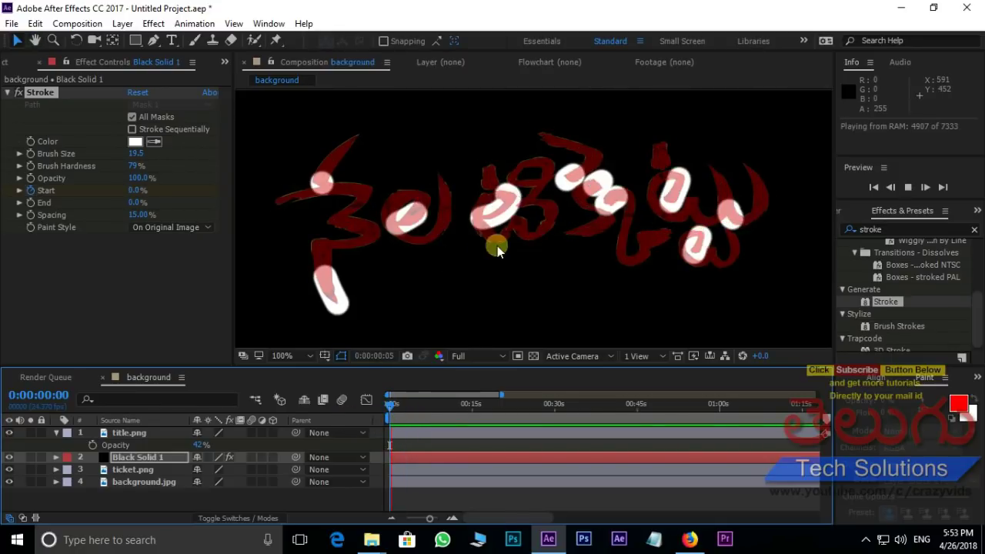
{"action": "key", "text": "space"}
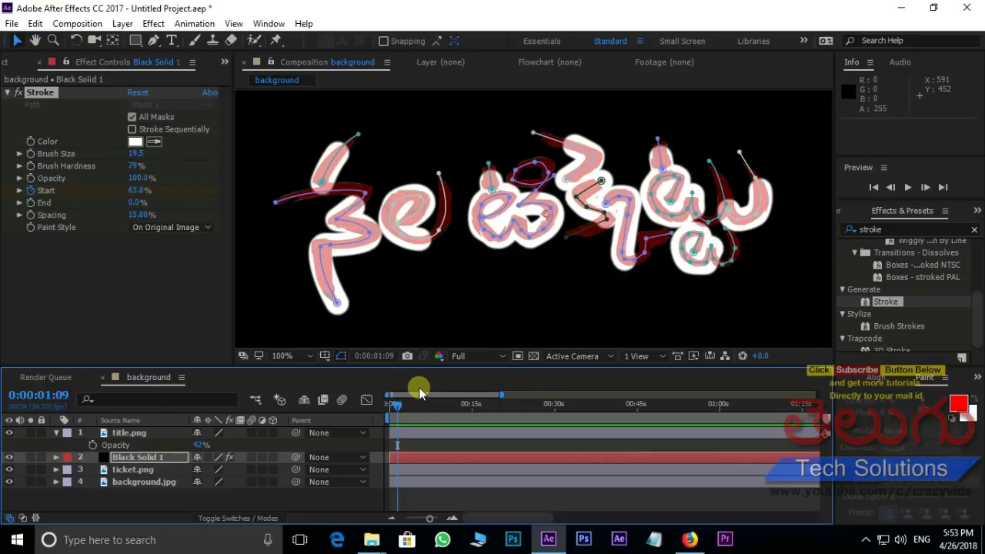
Reveal Black Solid 1's keyframes and move the Stroke Start 100% keyframe to 0:00:01:07.
{"action": "left_click", "coordinate": [434, 459]}
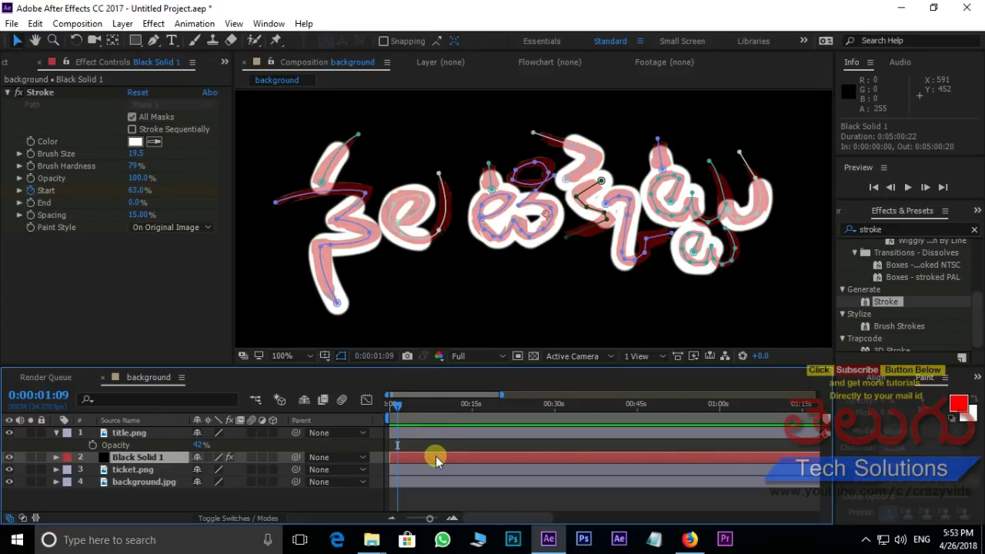
{"action": "key", "text": "u"}
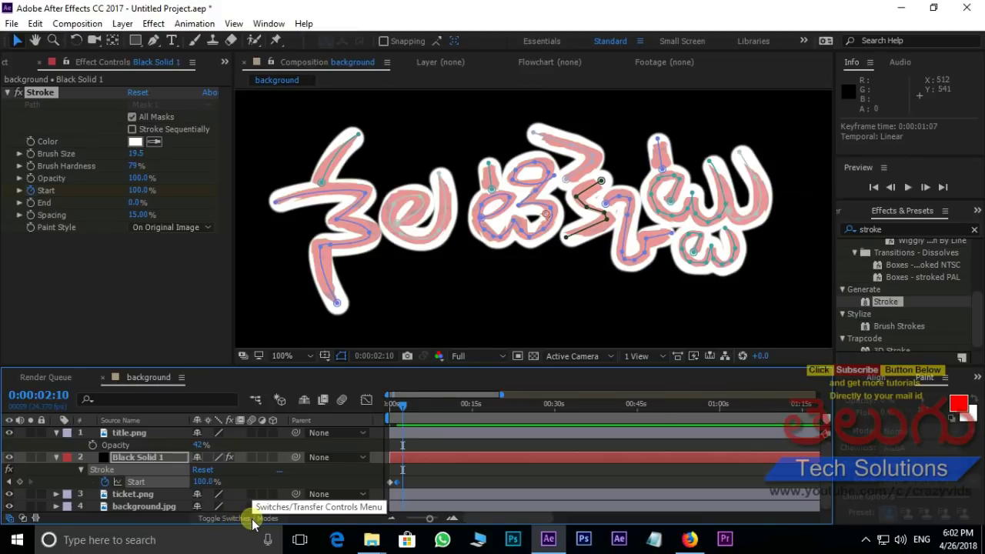
Show the Modes column with the track matte options in the timeline in place of the layer switches.
{"action": "left_click", "coordinate": [252, 520]}
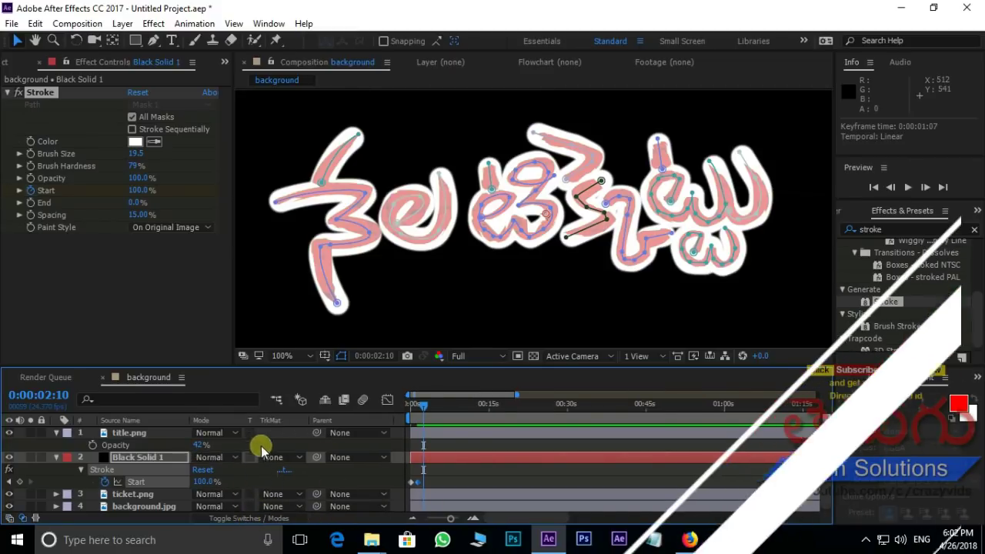
{"action": "right_click", "coordinate": [292, 420]}
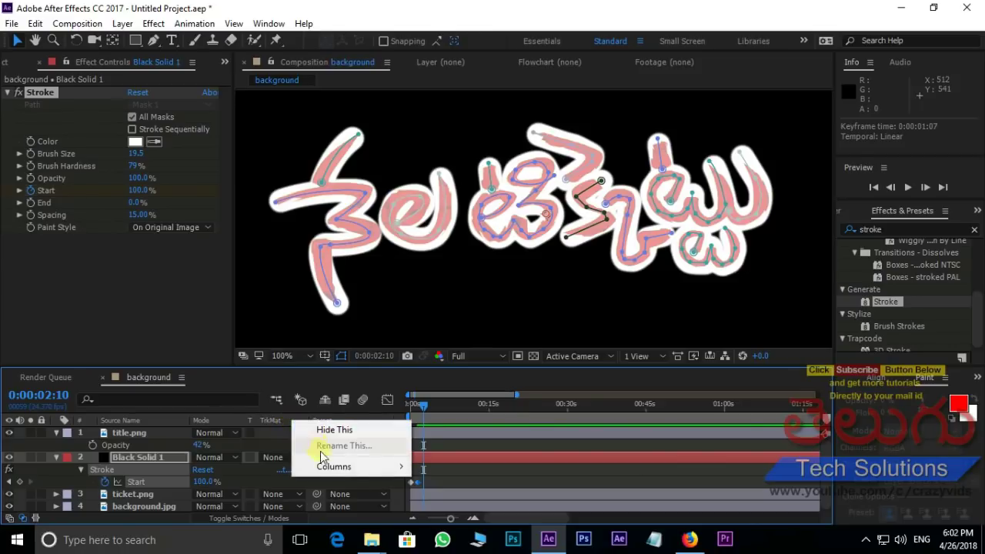
{"action": "mouse_move", "coordinate": [357, 469]}
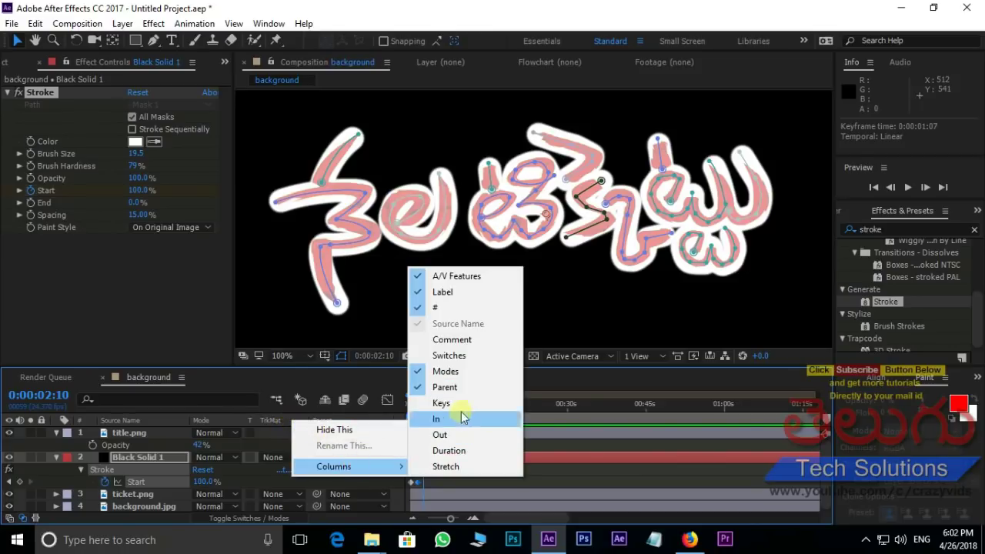
{"action": "left_click", "coordinate": [451, 372]}
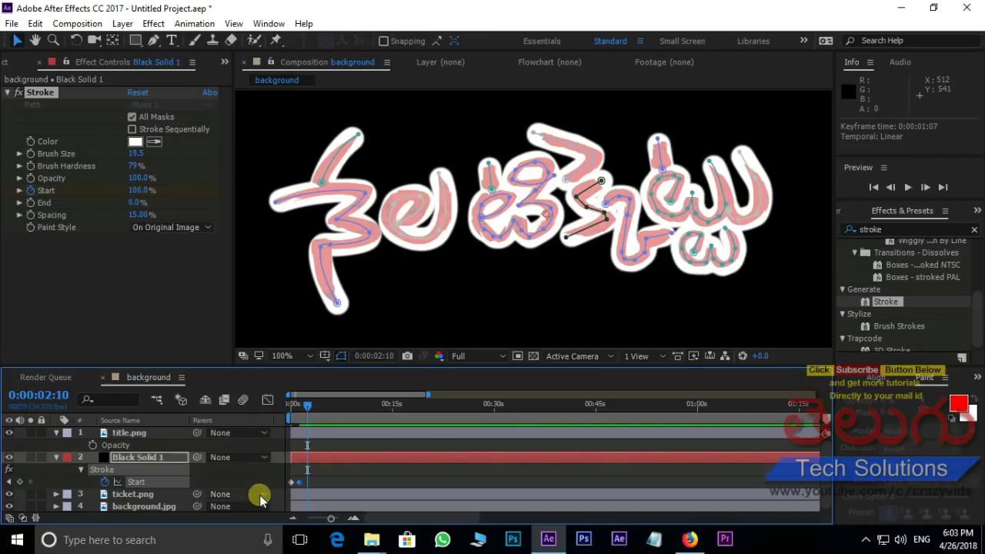
{"action": "right_click", "coordinate": [246, 419]}
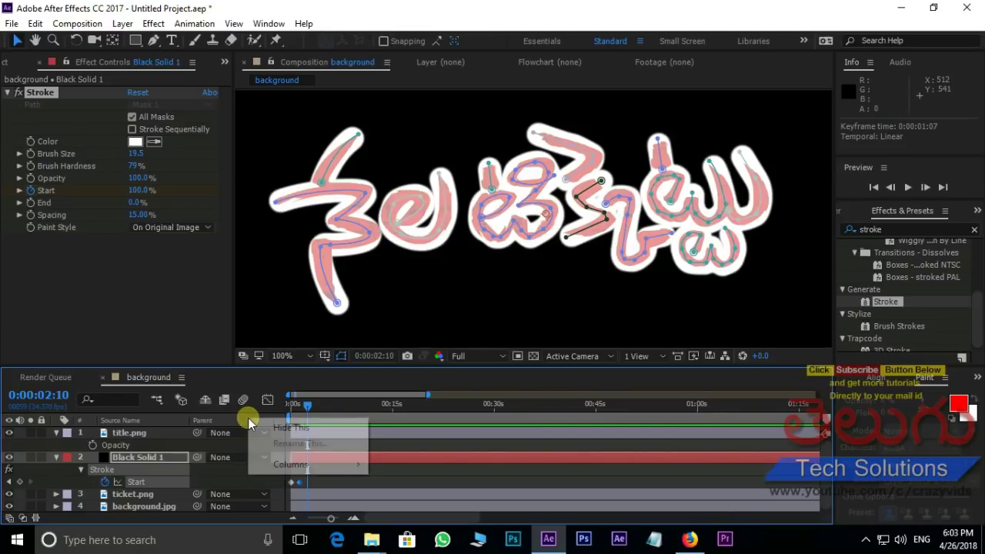
{"action": "mouse_move", "coordinate": [292, 464]}
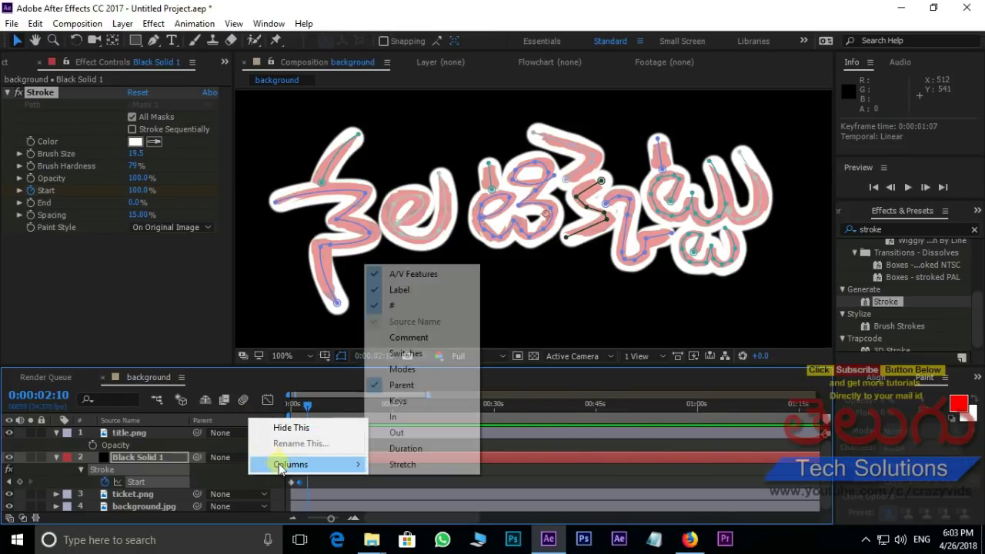
{"action": "left_click", "coordinate": [403, 371]}
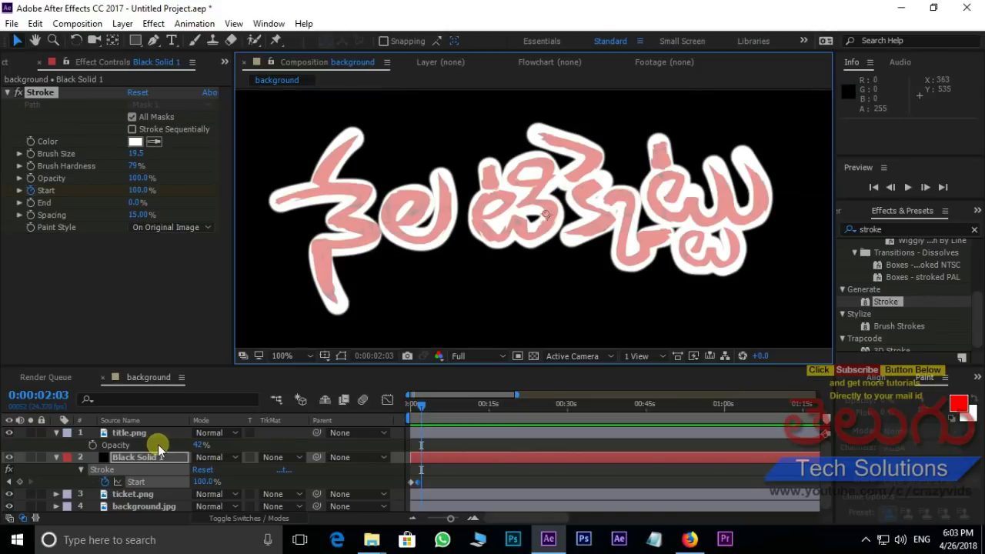
Set title.png's opacity to 100% and move the layer directly beneath Black Solid 1.
{"action": "left_click_drag", "start_coordinate": [200, 450], "coordinate": [341, 447]}
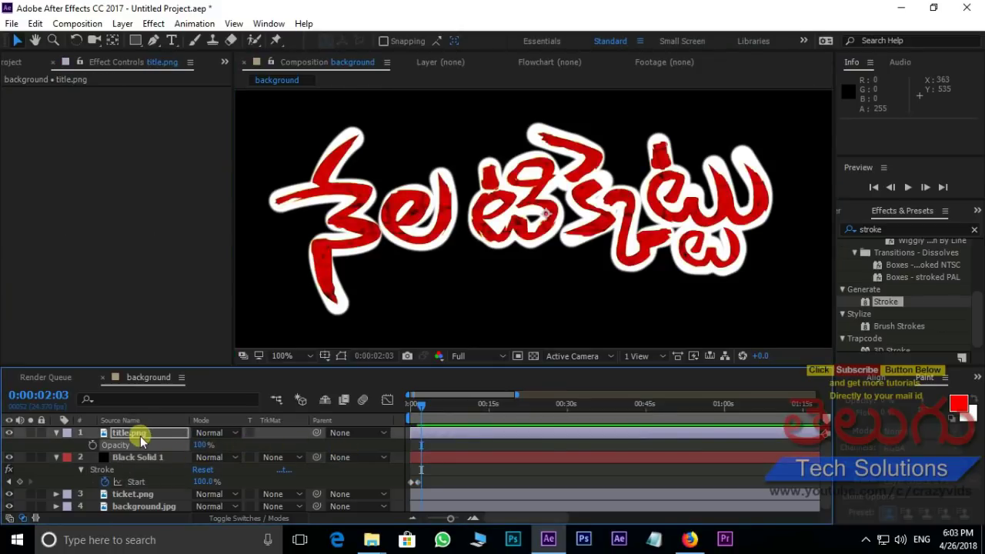
{"action": "left_click", "coordinate": [141, 436]}
{"action": "left_click_drag", "start_coordinate": [158, 436], "coordinate": [162, 485]}
Give title.png a Luma track matte from Black Solid 1 and preview the title reveal over the ticket.
{"action": "left_click", "coordinate": [285, 445]}
{"action": "left_click", "coordinate": [334, 413]}
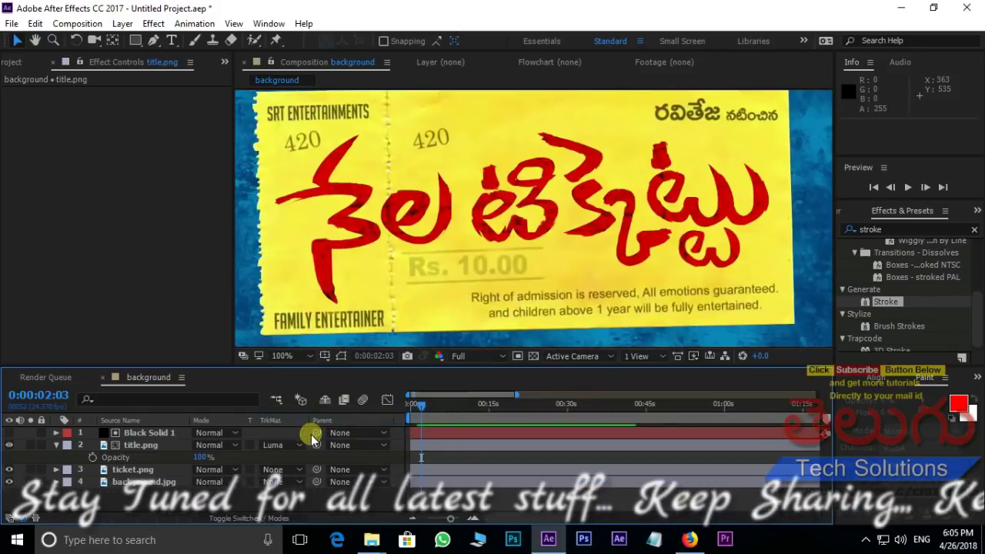
{"action": "left_click_drag", "start_coordinate": [418, 407], "coordinate": [403, 408]}
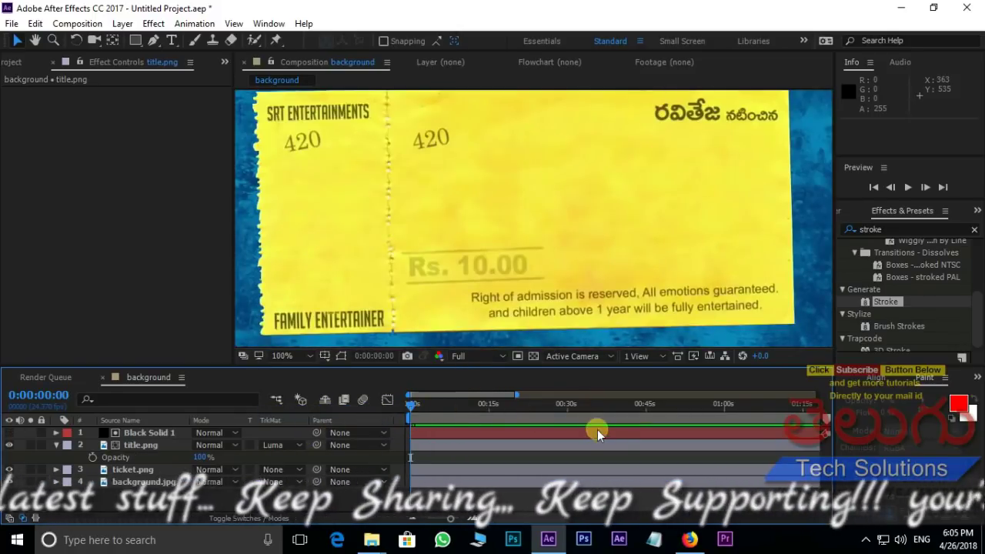
{"action": "key", "text": "space"}
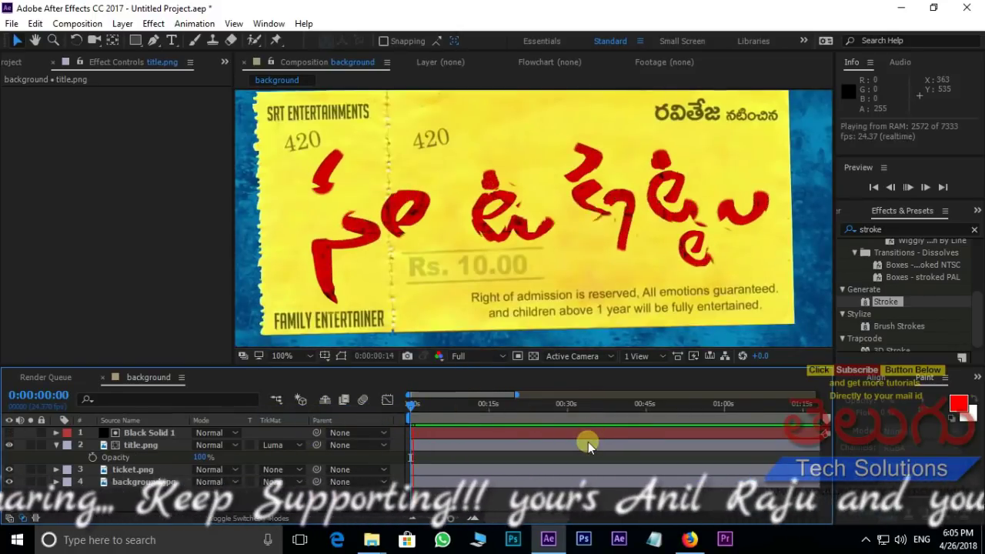
{"action": "key", "text": "space"}
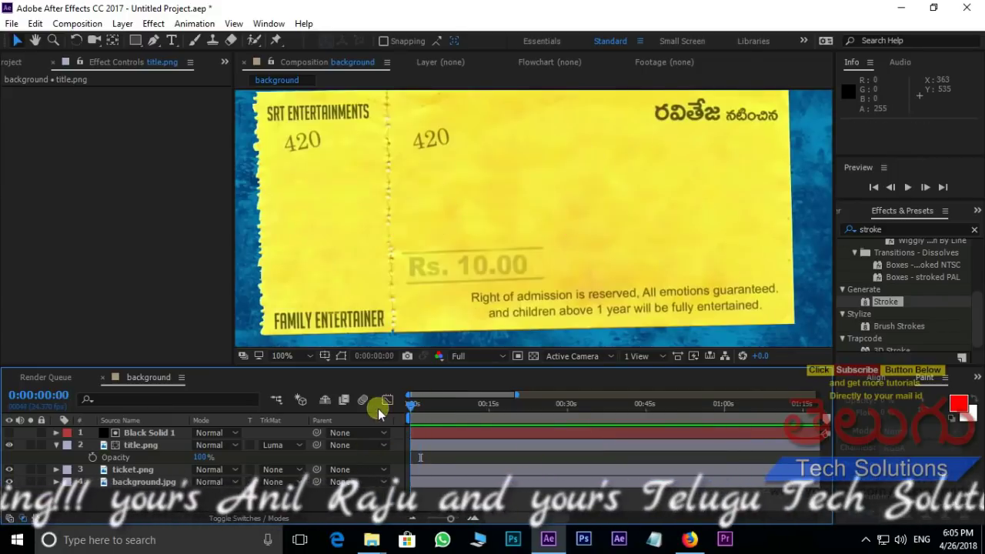
{"action": "key", "text": "space"}
{"action": "key", "text": "space"}
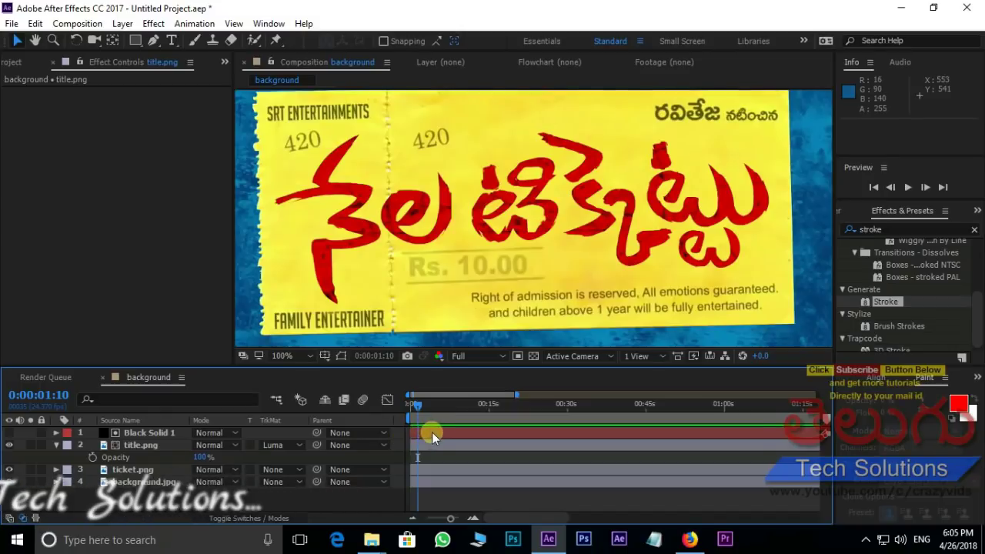
Examine the Stroke Start keyframes on Black Solid 1.
{"action": "left_click", "coordinate": [432, 437]}
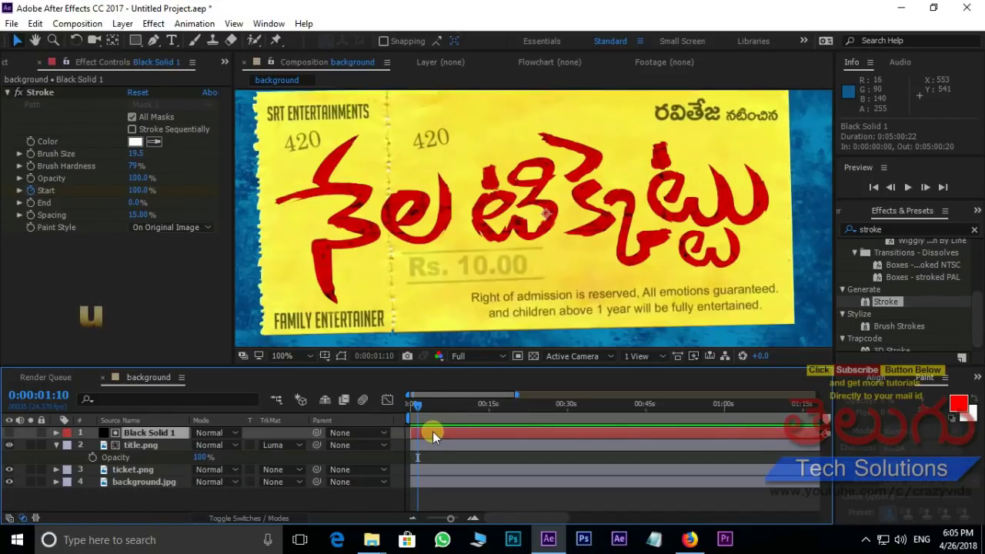
{"action": "key", "text": "u"}
{"action": "left_click_drag", "start_coordinate": [442, 445], "coordinate": [409, 467]}
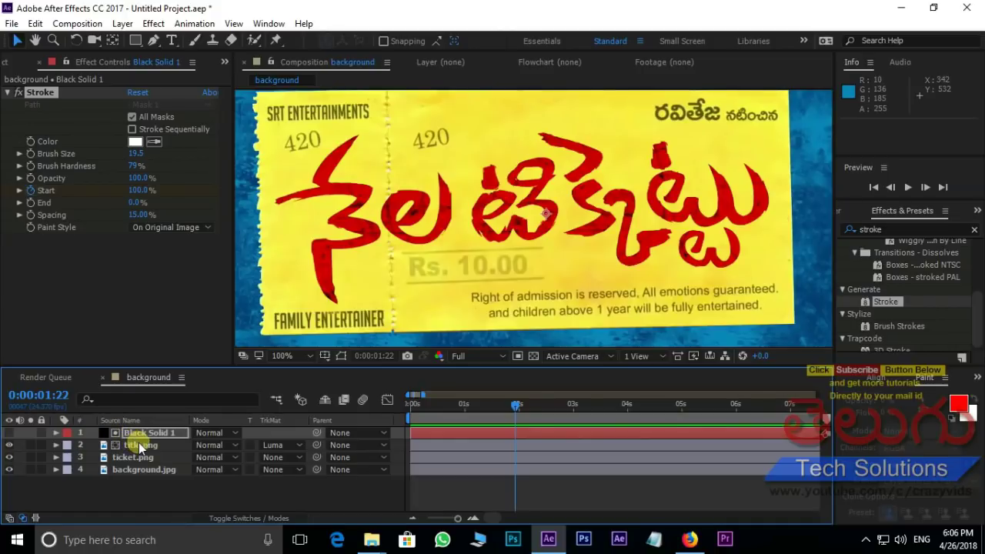
Pre-compose Black Solid 1 and title.png together and hide the resulting layer.
{"action": "left_click", "coordinate": [141, 449], "text": "ctrl"}
{"action": "right_click", "coordinate": [140, 450]}
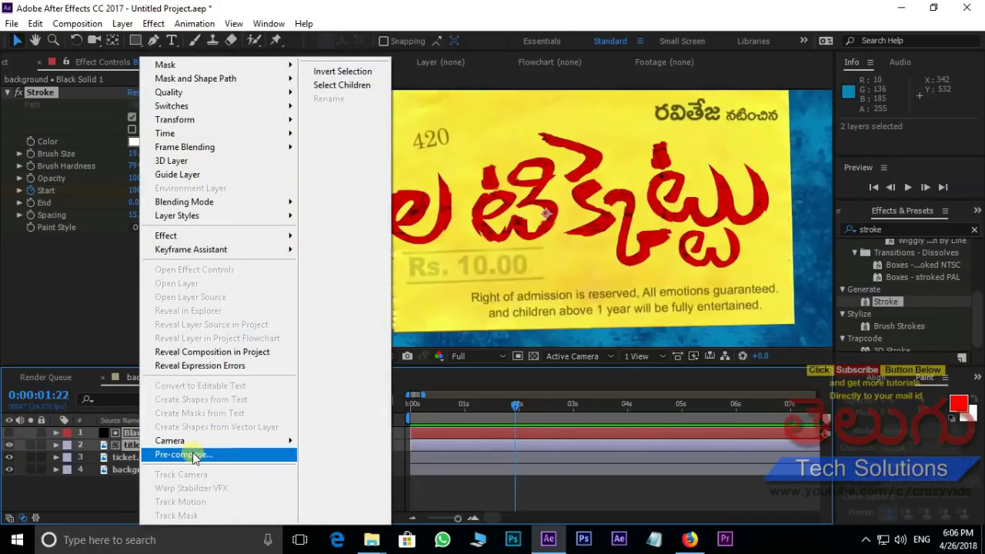
{"action": "left_click", "coordinate": [192, 456]}
{"action": "left_click", "coordinate": [548, 356]}
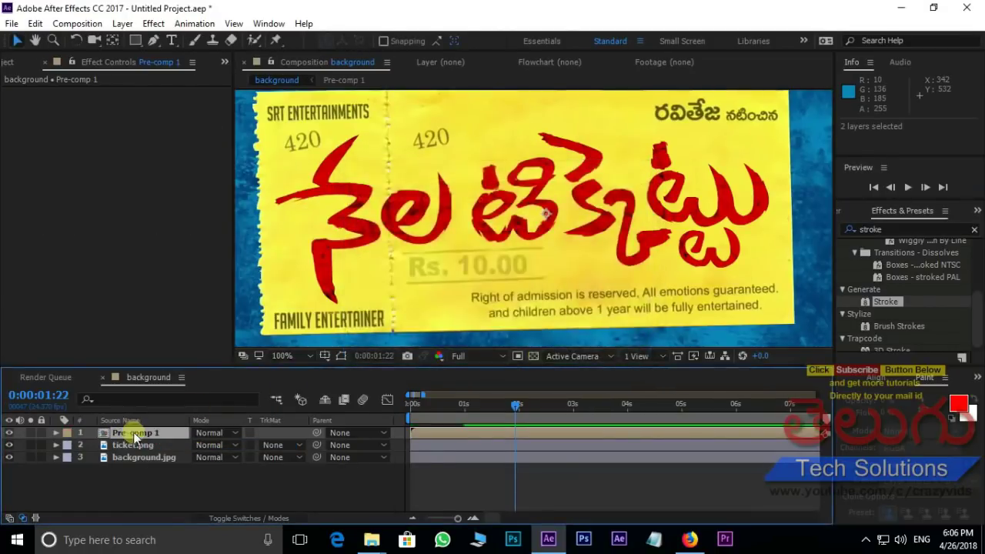
{"action": "left_click", "coordinate": [9, 432]}
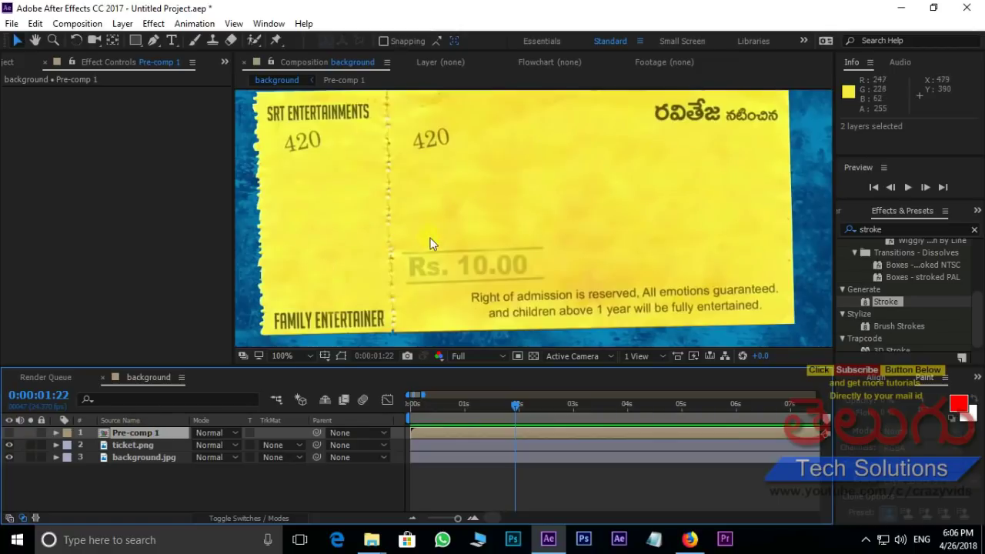
Keyframe ticket.png's Scale from 179% at 0:00:00:00 to 100% at 0:00:00:14 and preview the zoom.
{"action": "left_click_drag", "start_coordinate": [516, 404], "coordinate": [369, 399]}
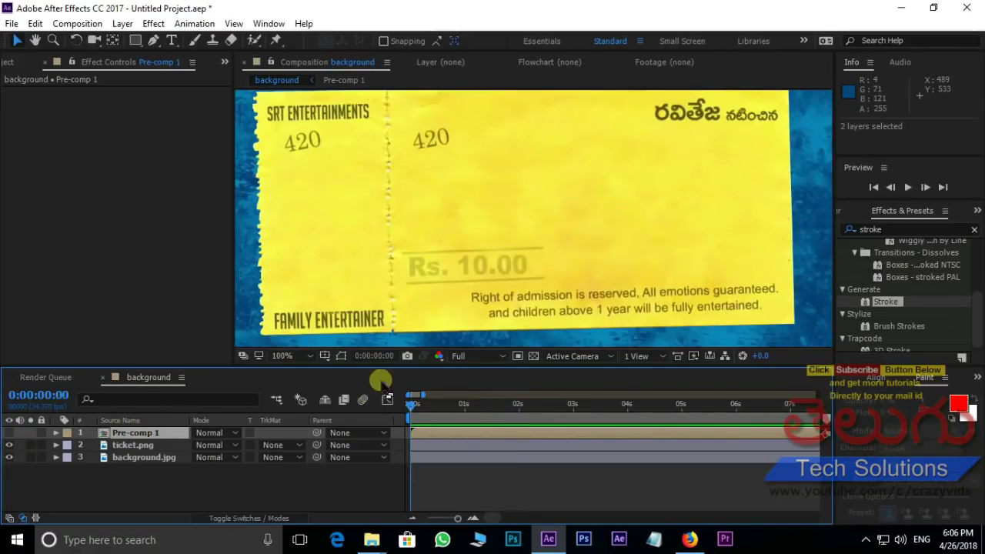
{"action": "scroll", "coordinate": [539, 231], "scroll_direction": "down", "scroll_amount": 2}
{"action": "left_click", "coordinate": [428, 445]}
{"action": "key", "text": "s"}
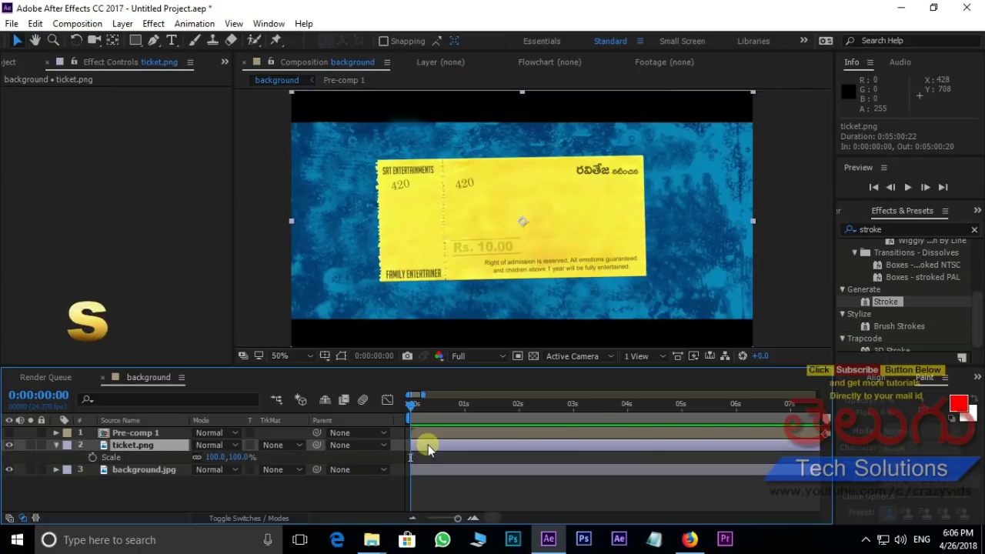
{"action": "left_click_drag", "start_coordinate": [412, 405], "coordinate": [443, 418]}
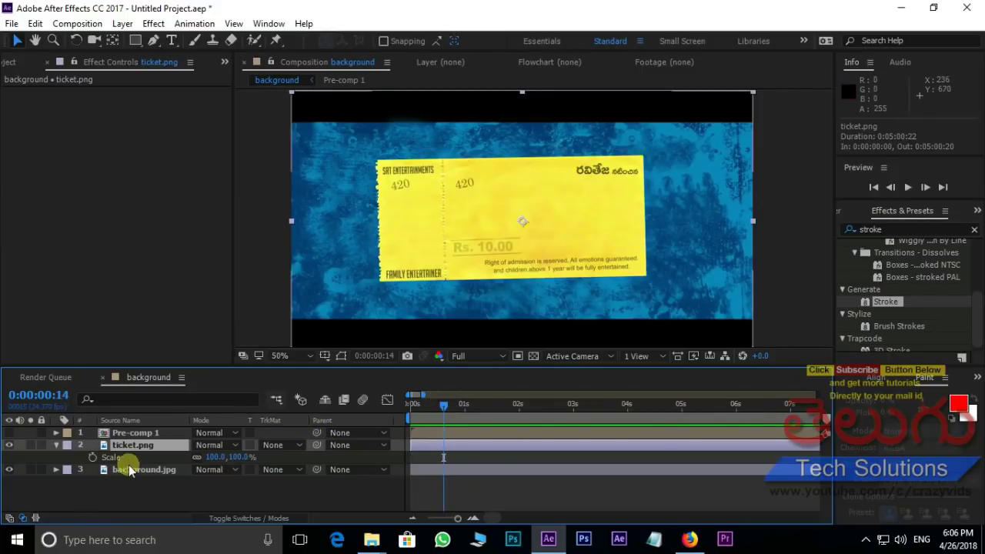
{"action": "left_click", "coordinate": [93, 457]}
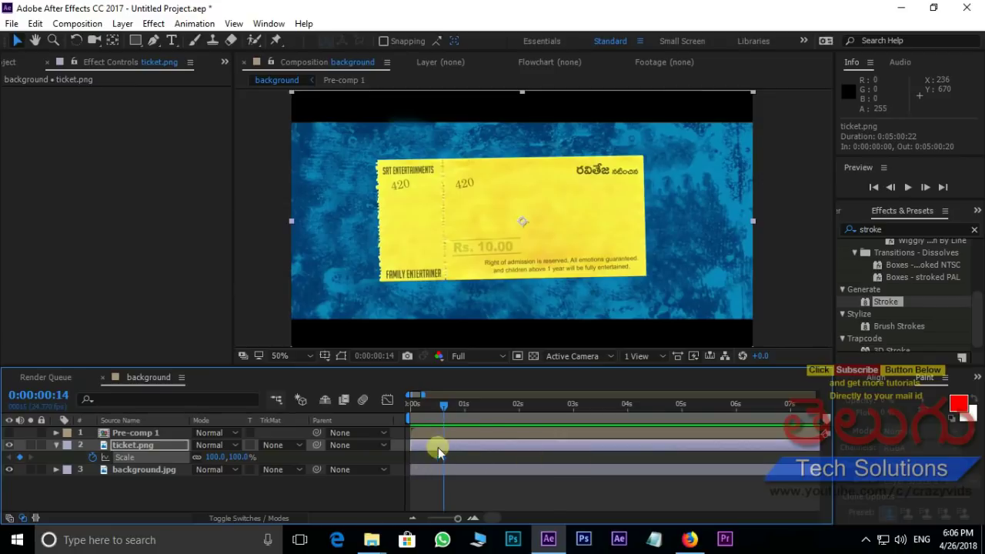
{"action": "left_click_drag", "start_coordinate": [444, 405], "coordinate": [350, 429]}
{"action": "left_click_drag", "start_coordinate": [208, 455], "coordinate": [233, 454]}
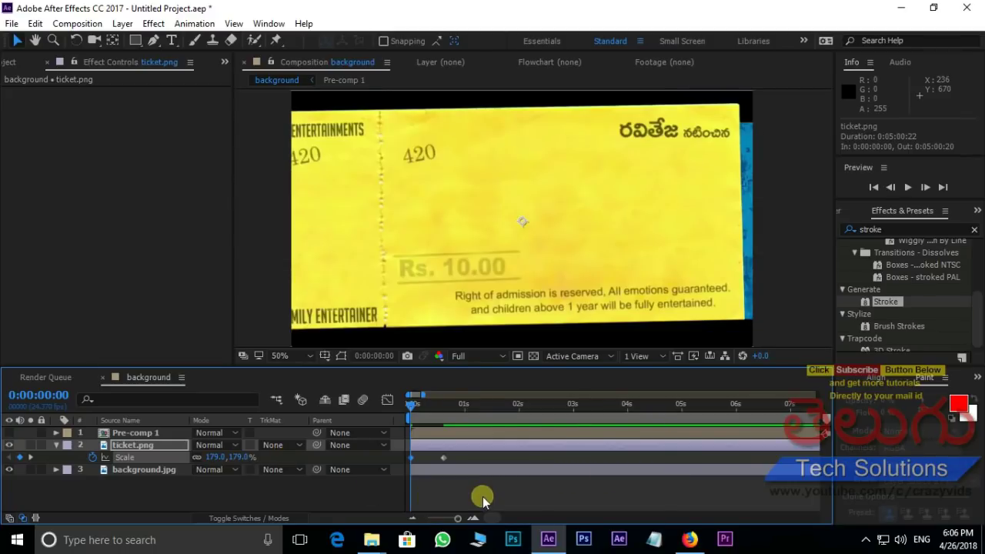
{"action": "key", "text": "space"}
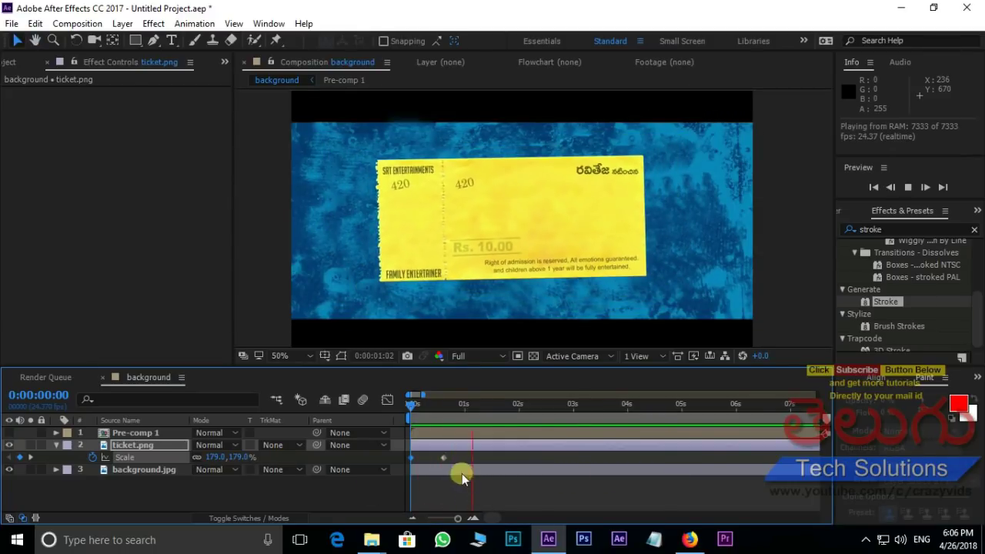
{"action": "key", "text": "space"}
Move the ticket's 100% Scale keyframe to 0:00:00:06, then replay and scrub through the faster zoom.
{"action": "left_click_drag", "start_coordinate": [445, 460], "coordinate": [425, 458]}
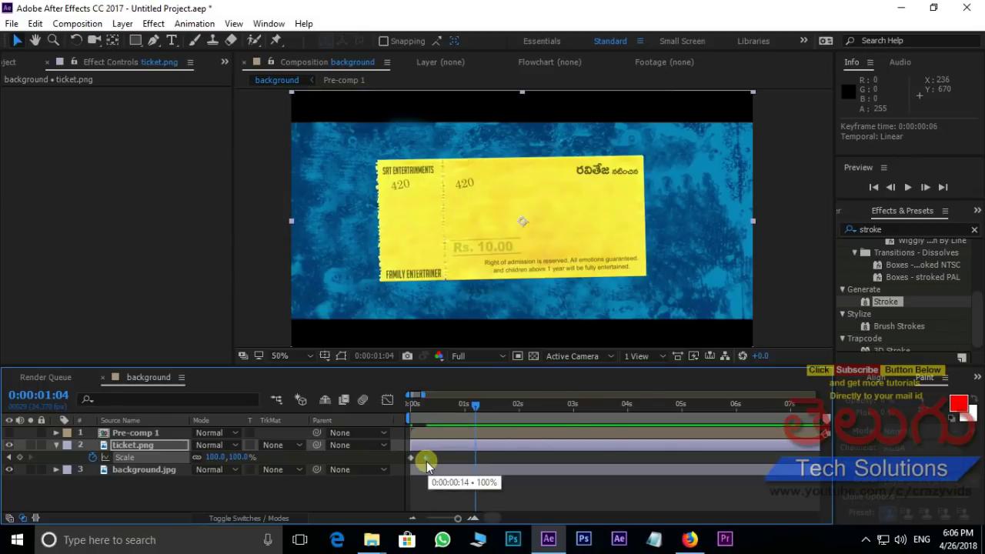
{"action": "key", "text": "Home"}
{"action": "key", "text": "space"}
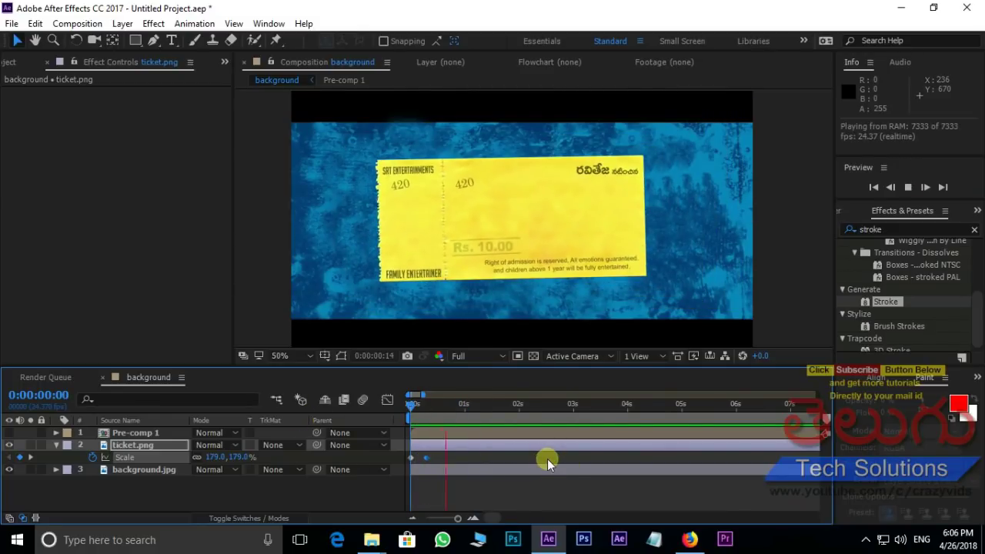
{"action": "left_click", "coordinate": [468, 407]}
{"action": "left_click_drag", "start_coordinate": [435, 406], "coordinate": [417, 412]}
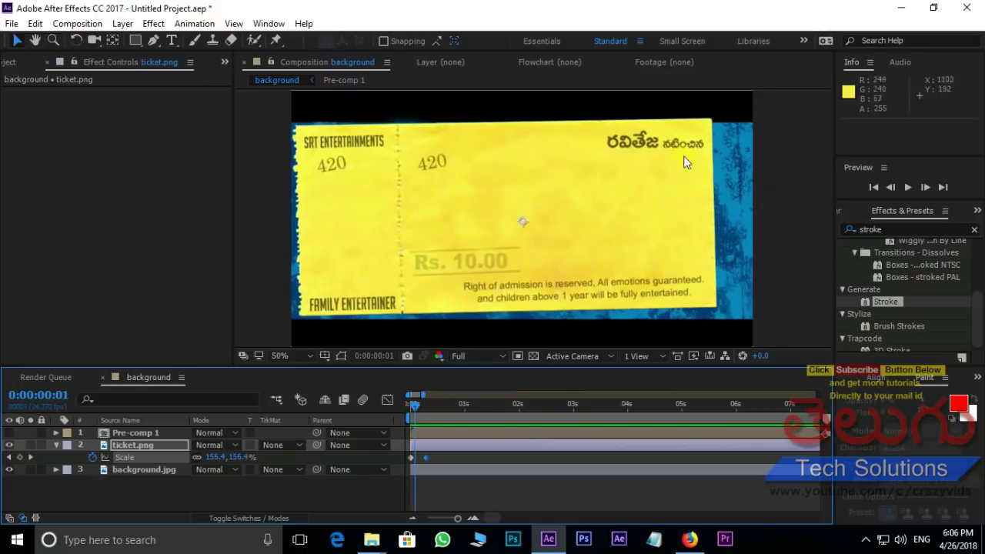
Turn on motion blur for the ticket.png layer and enable motion blur for the composition.
{"action": "left_click", "coordinate": [244, 520]}
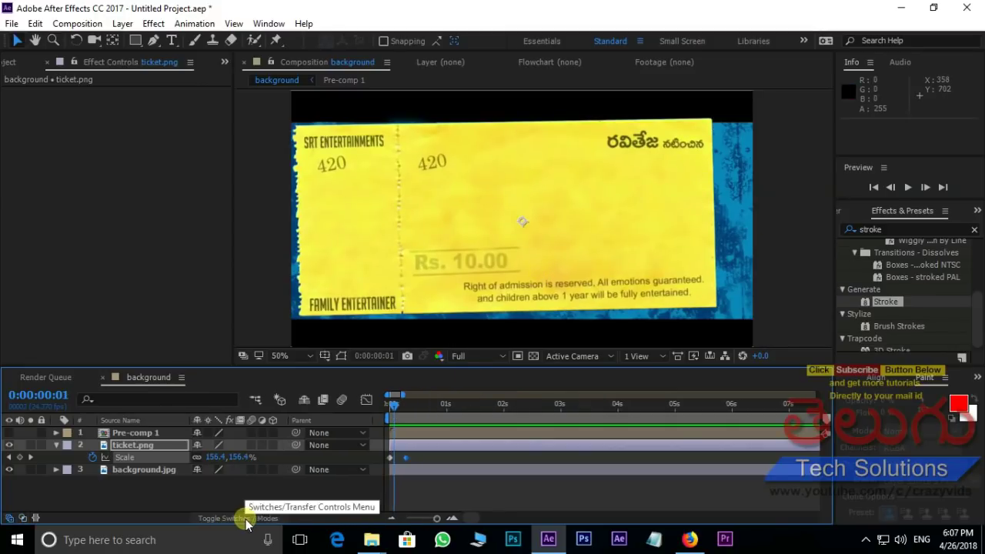
{"action": "left_click", "coordinate": [251, 445]}
{"action": "left_click", "coordinate": [342, 400]}
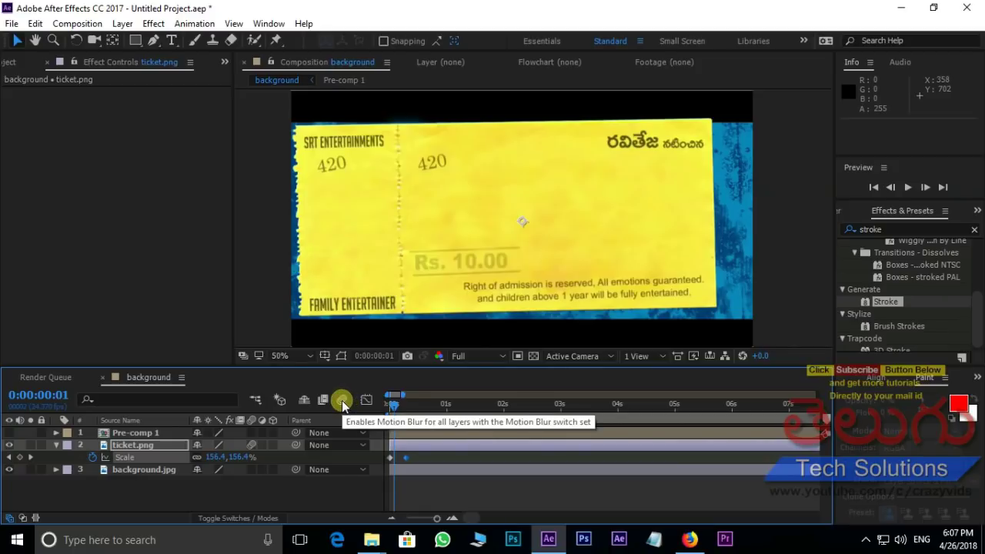
Examine the motion blur along the ticket's edges up close, then replay the zoom from the beginning.
{"action": "key", "text": "period"}
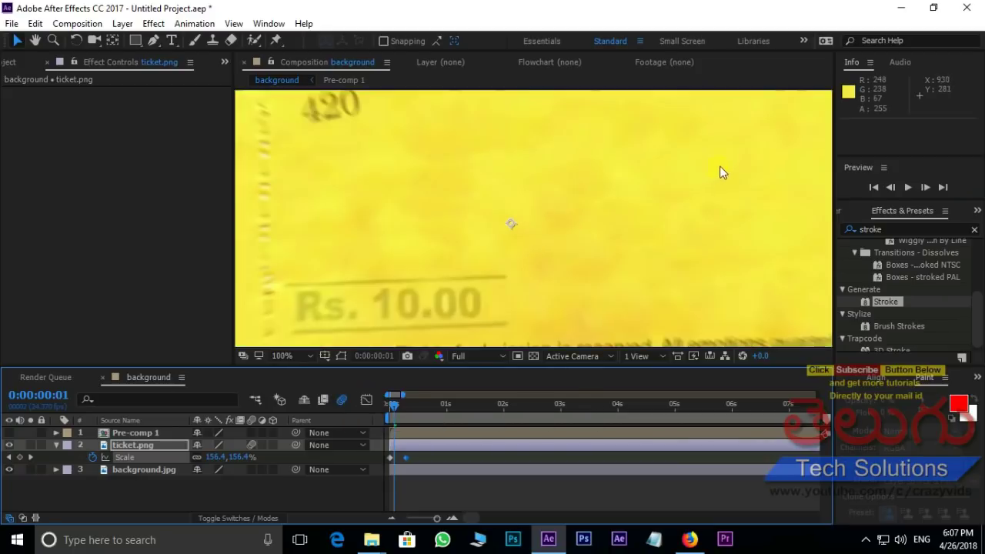
{"action": "scroll", "coordinate": [713, 174], "scroll_direction": "down", "scroll_amount": 1}
{"action": "left_click_drag", "start_coordinate": [712, 173], "coordinate": [602, 164]}
{"action": "scroll", "coordinate": [627, 167], "scroll_direction": "up", "scroll_amount": 1}
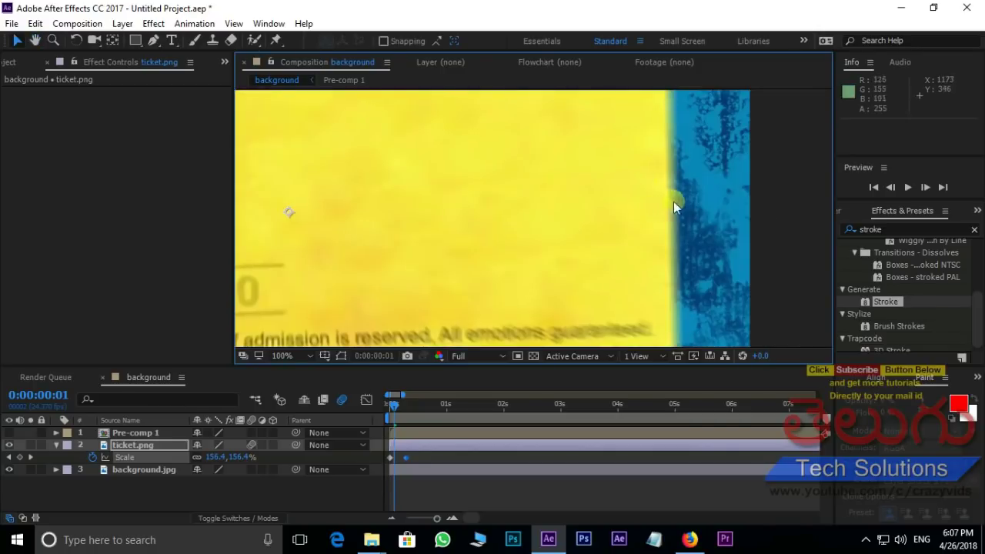
{"action": "scroll", "coordinate": [672, 191], "scroll_direction": "down", "scroll_amount": 1}
{"action": "left_click_drag", "start_coordinate": [474, 227], "coordinate": [612, 219]}
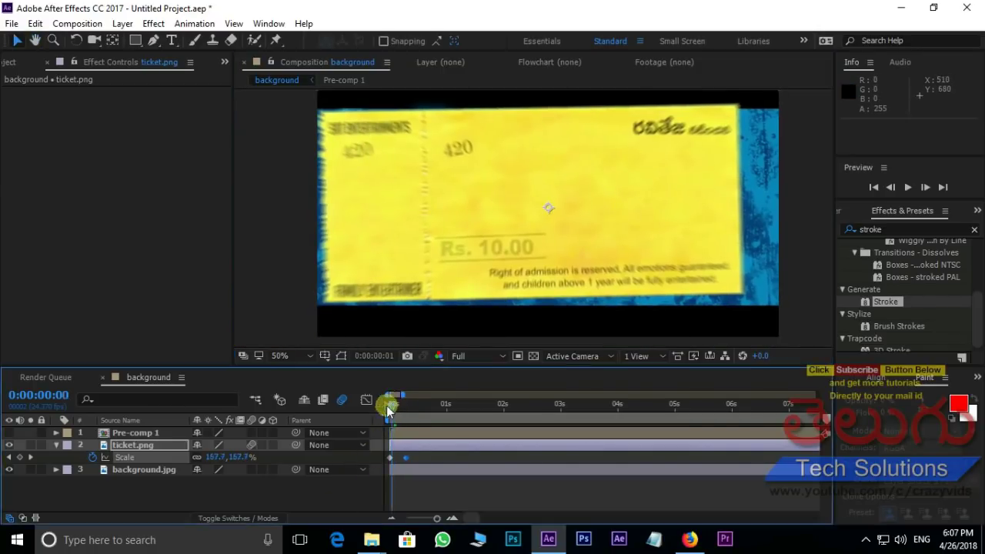
{"action": "left_click_drag", "start_coordinate": [394, 407], "coordinate": [378, 398]}
{"action": "key", "text": "space"}
{"action": "key", "text": "space"}
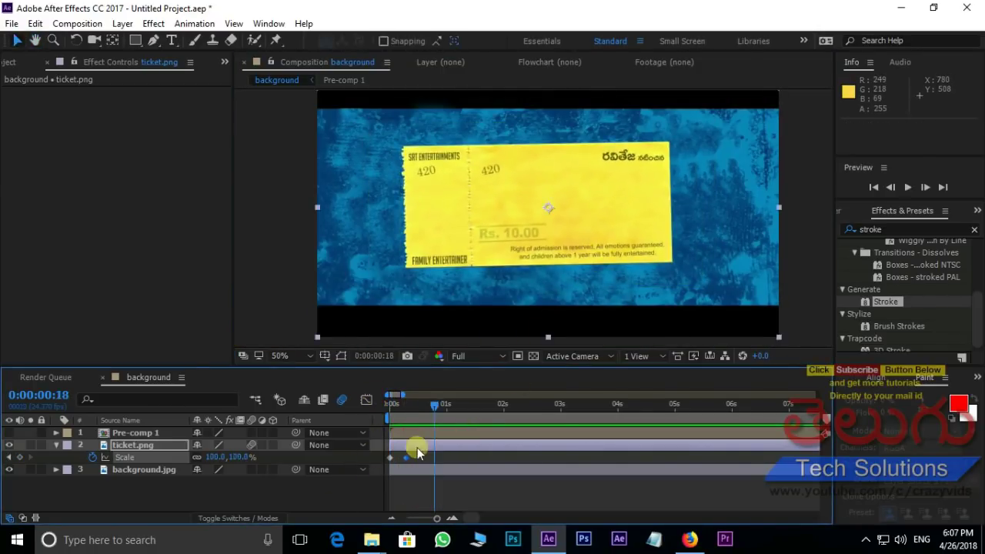
Apply Easy Ease to ticket.png's final 100% Scale keyframe and preview the eased zoom.
{"action": "key", "text": "F9"}
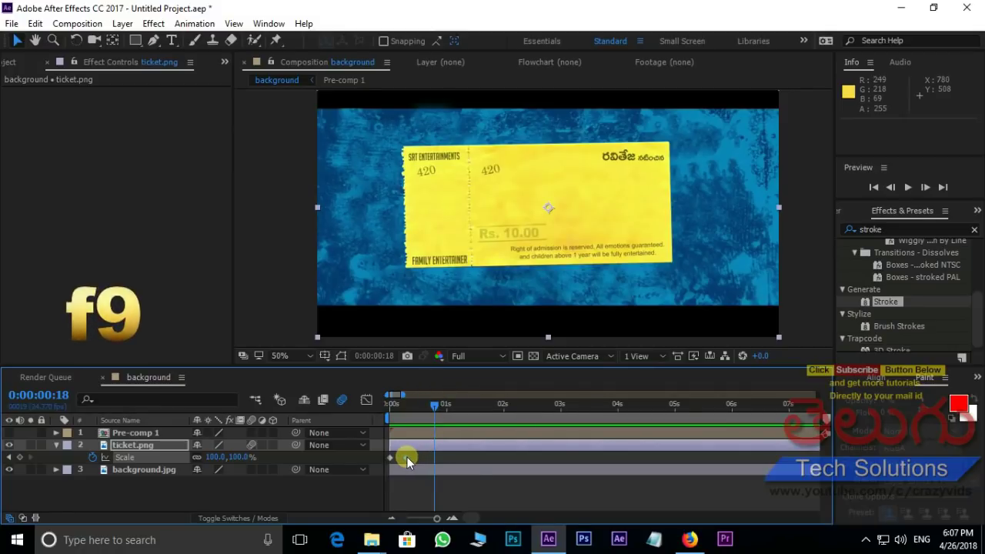
{"action": "left_click_drag", "start_coordinate": [434, 406], "coordinate": [404, 408]}
{"action": "key", "text": "space"}
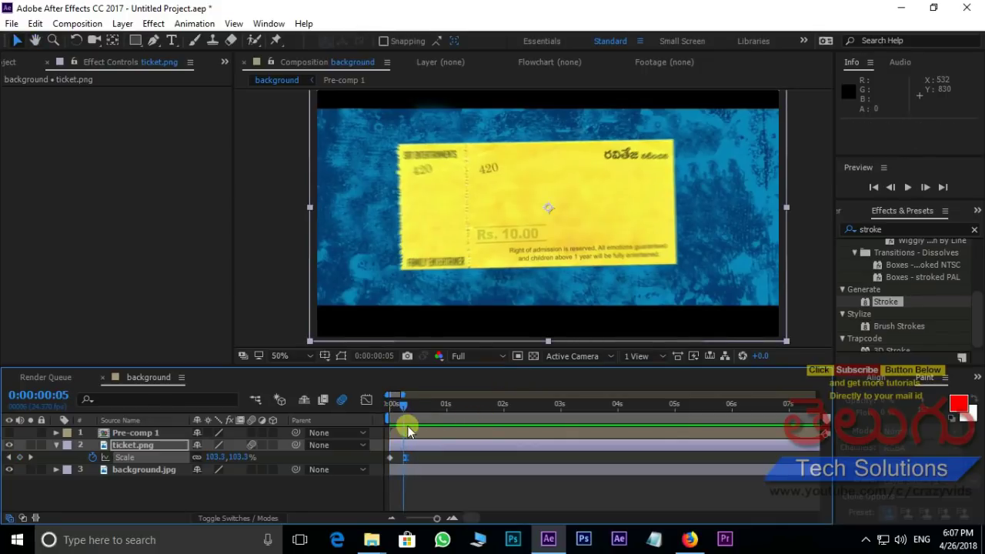